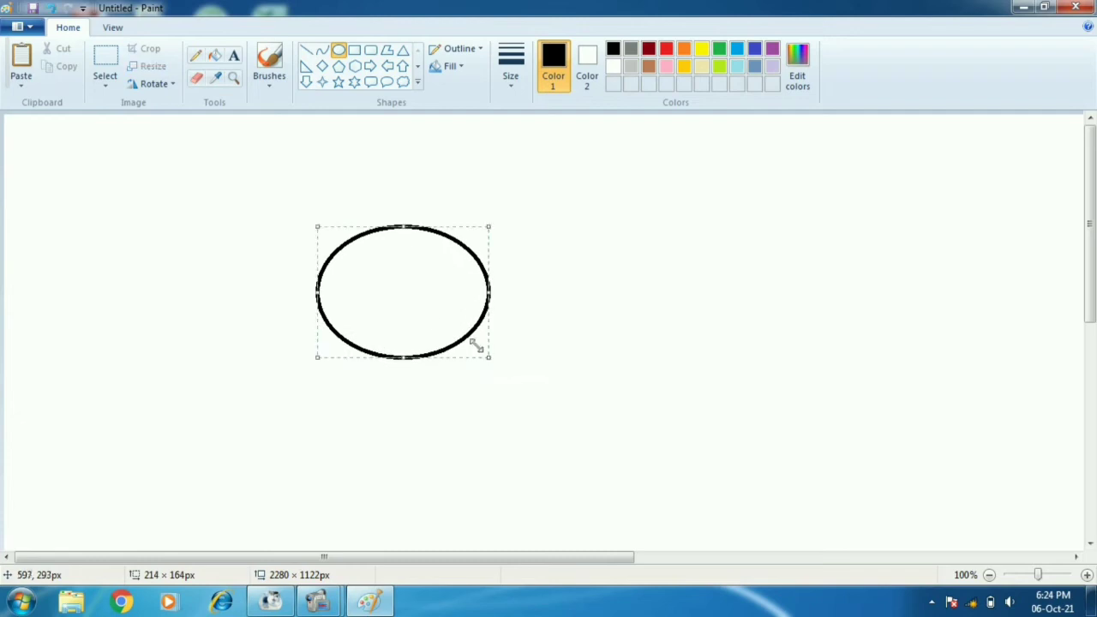
- Reposition the ellipse slightly and shrink its height and width to form a smaller oval flower centre
{"action": "mouse_move", "coordinate": [424, 307]}
{"action": "left_mouse_down"}
{"action": "mouse_move", "coordinate": [359, 301]}
{"action": "mouse_move", "coordinate": [406, 321]}
{"action": "left_mouse_up"}
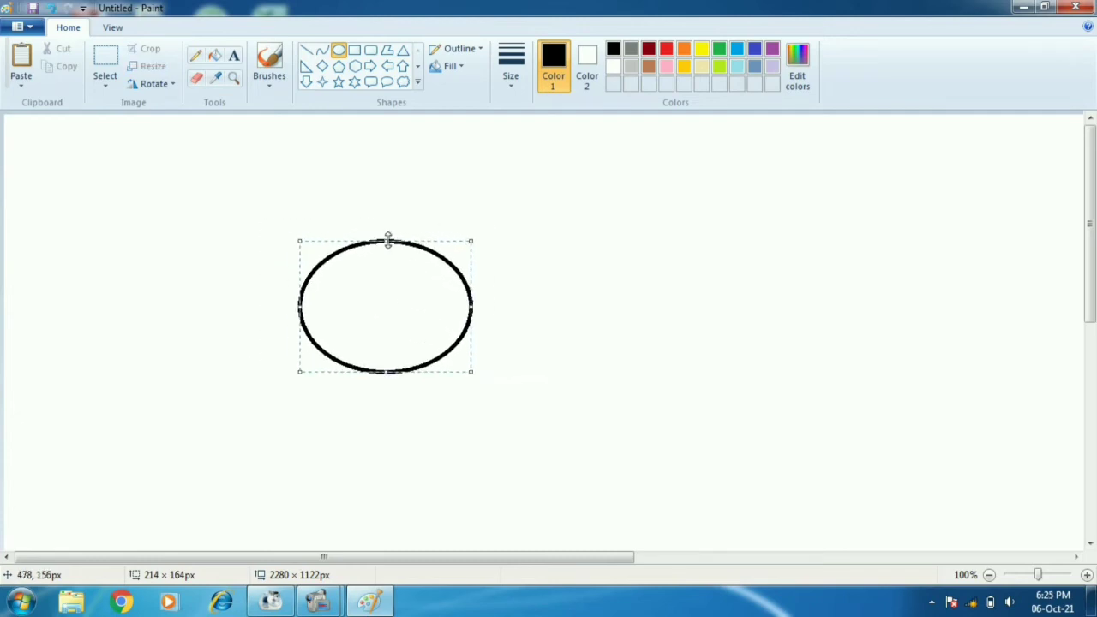
{"action": "left_click_drag", "start_coordinate": [386, 240], "coordinate": [386, 231]}
{"action": "left_click_drag", "start_coordinate": [396, 304], "coordinate": [403, 313]}
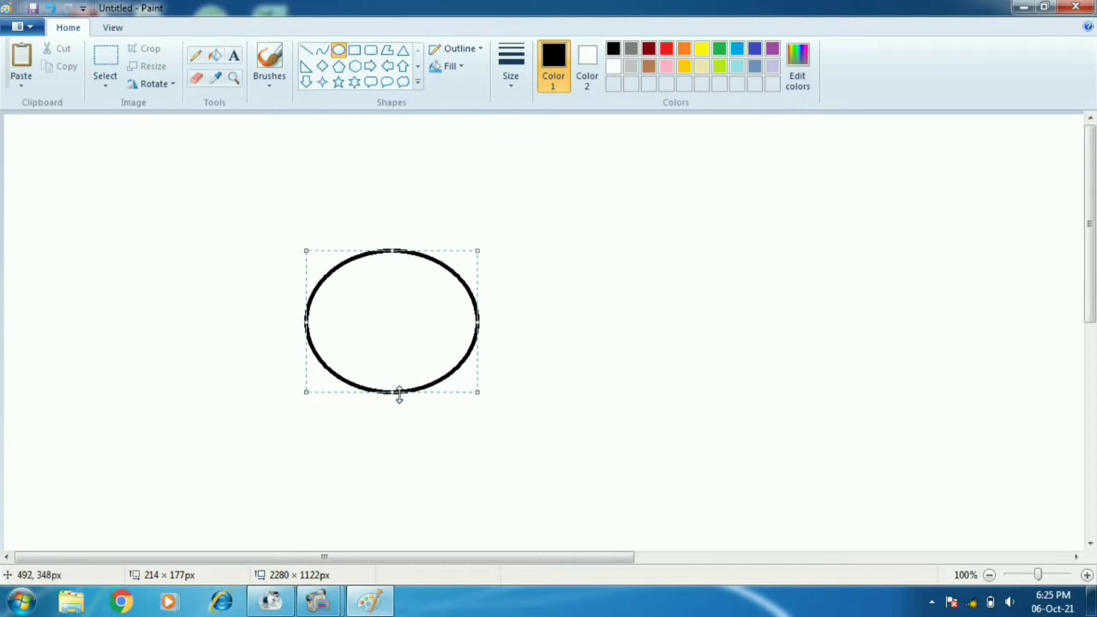
{"action": "left_click_drag", "start_coordinate": [398, 395], "coordinate": [397, 365]}
{"action": "left_click_drag", "start_coordinate": [479, 362], "coordinate": [456, 365]}
{"action": "left_click", "coordinate": [498, 309]}
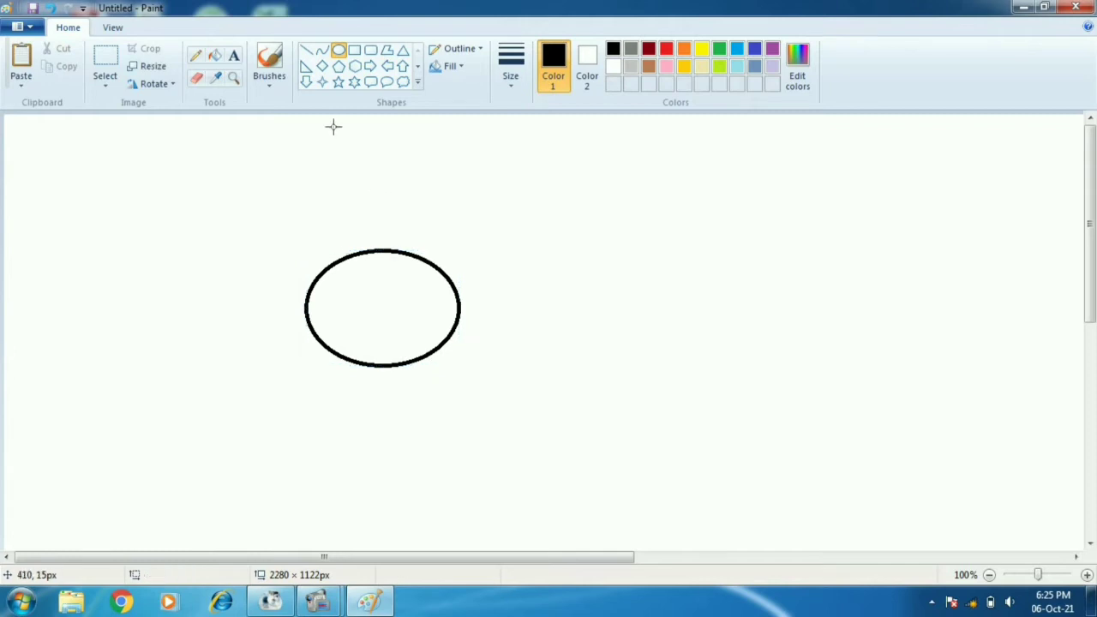
- Draw eight short straight black lines radiating outward from the oval's edge, spaced around it as petal dividers
{"action": "left_click", "coordinate": [306, 50]}
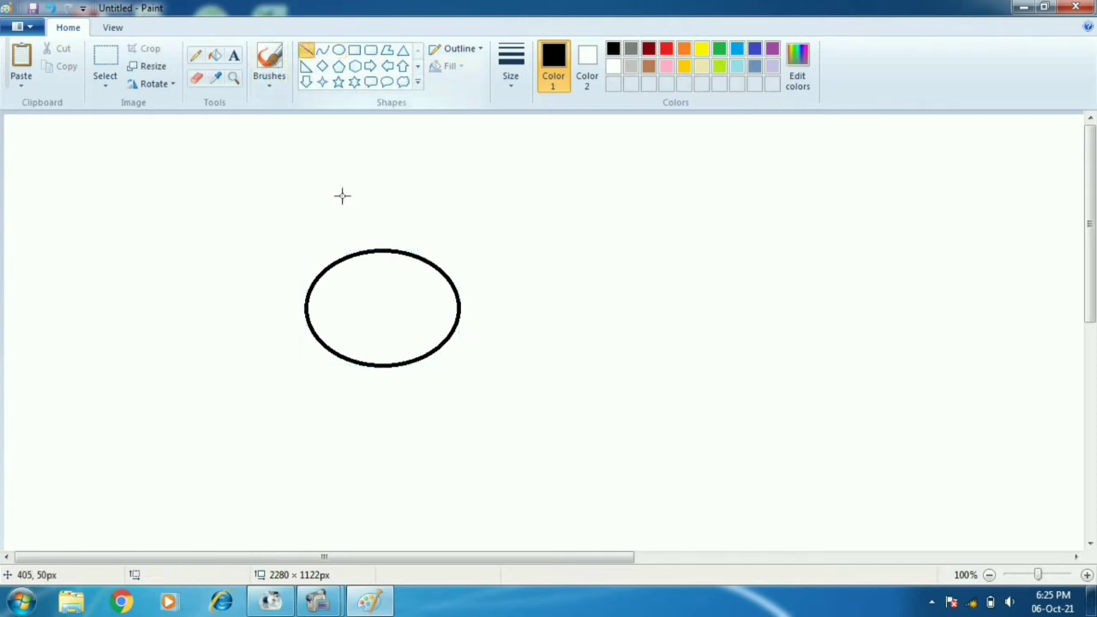
{"action": "left_click_drag", "start_coordinate": [386, 249], "coordinate": [386, 194]}
{"action": "left_click", "coordinate": [493, 291]}
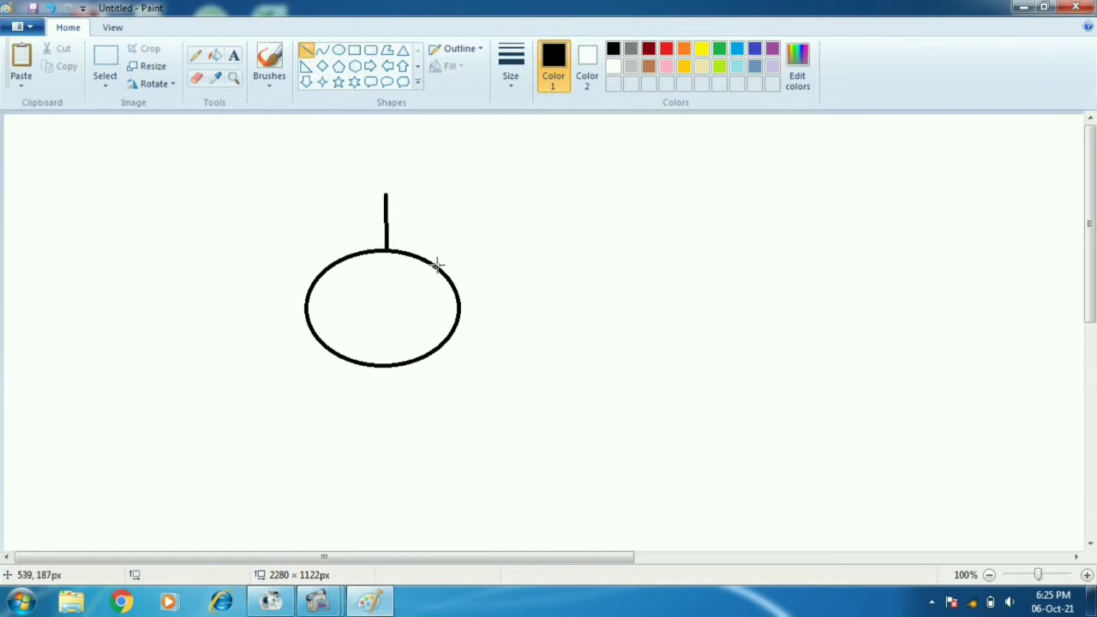
{"action": "left_click_drag", "start_coordinate": [384, 367], "coordinate": [384, 424]}
{"action": "left_click_drag", "start_coordinate": [457, 321], "coordinate": [506, 327]}
{"action": "left_click_drag", "start_coordinate": [305, 302], "coordinate": [248, 287]}
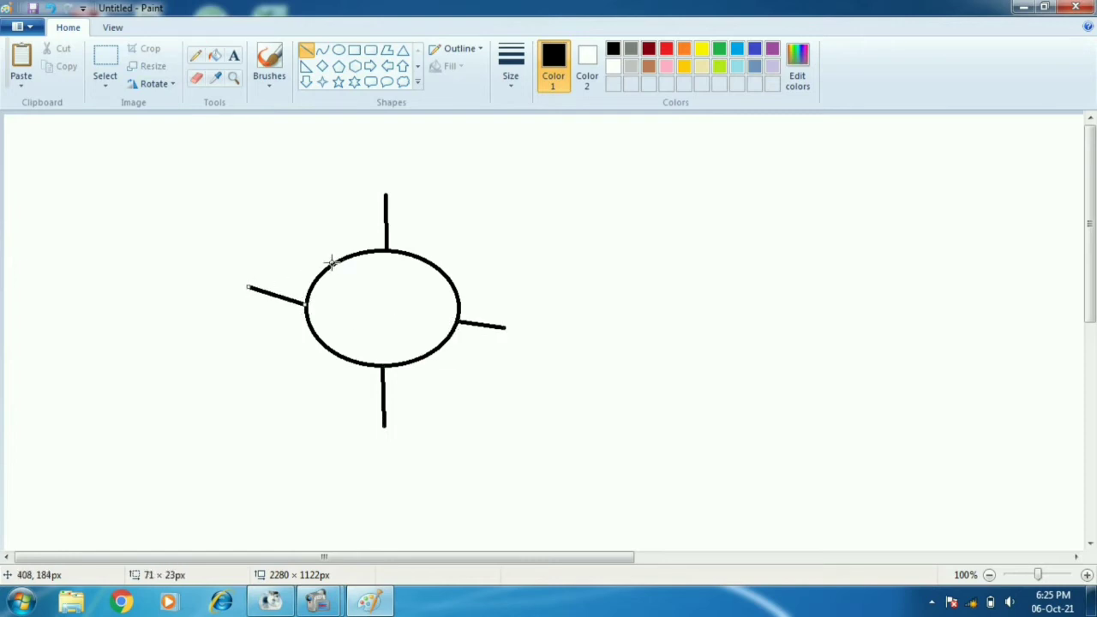
{"action": "left_click_drag", "start_coordinate": [332, 260], "coordinate": [303, 210]}
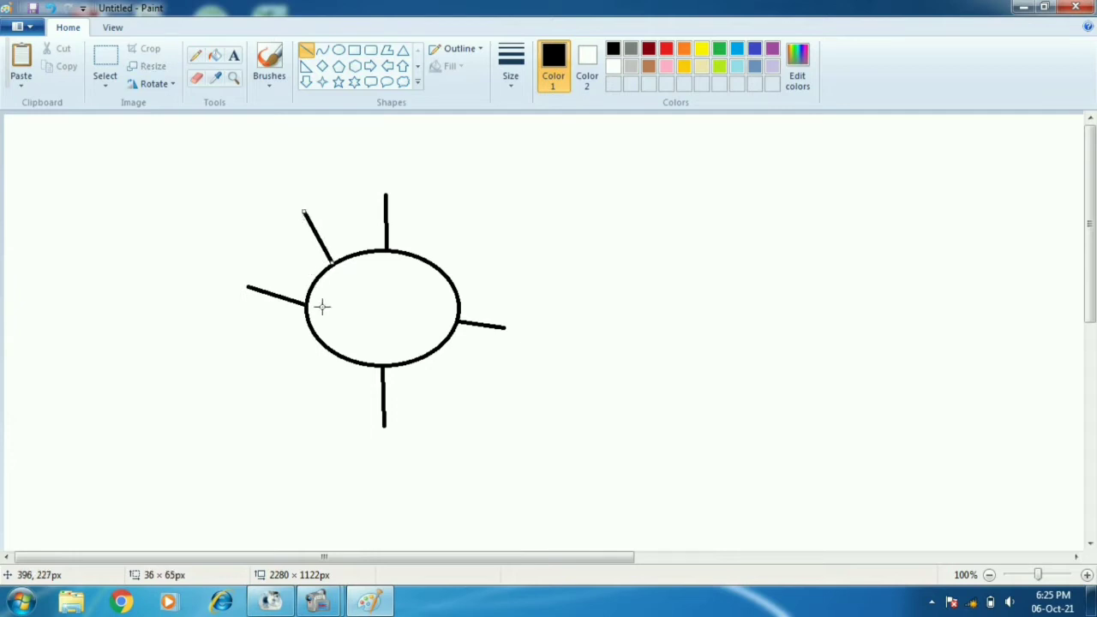
{"action": "mouse_move", "coordinate": [327, 347]}
{"action": "left_mouse_down"}
{"action": "mouse_move", "coordinate": [266, 384]}
{"action": "mouse_move", "coordinate": [277, 382]}
{"action": "left_mouse_up"}
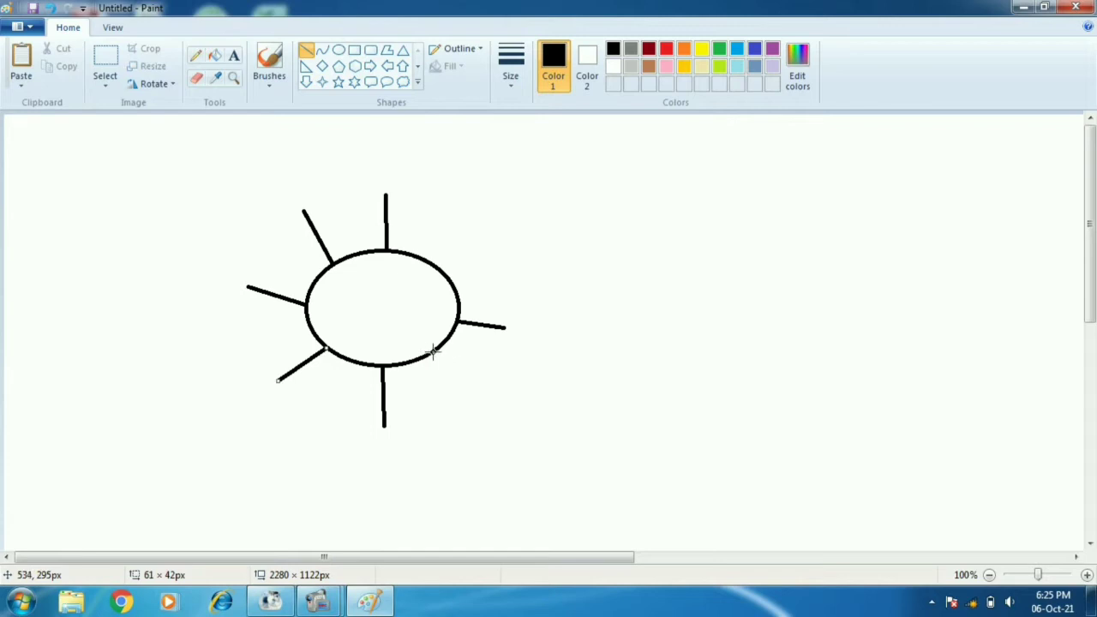
{"action": "left_click_drag", "start_coordinate": [434, 352], "coordinate": [450, 388]}
{"action": "left_click_drag", "start_coordinate": [440, 267], "coordinate": [480, 236]}
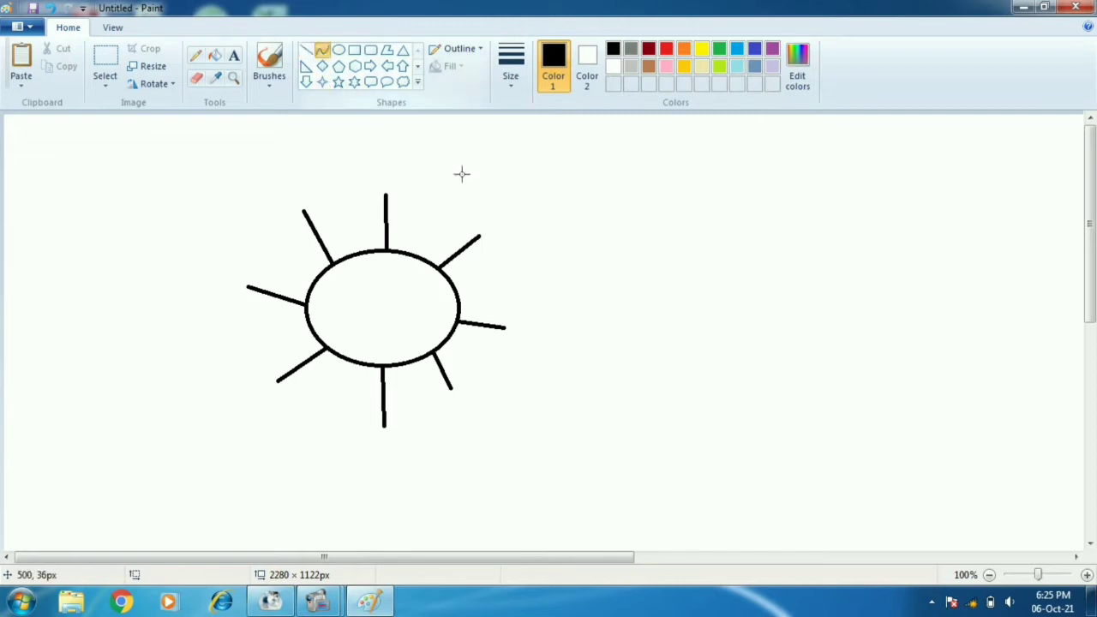
- Draw outward-bulging curves joining the ends of the three right-hand divider lines to form two petals
{"action": "left_click_drag", "start_coordinate": [480, 235], "coordinate": [505, 328]}
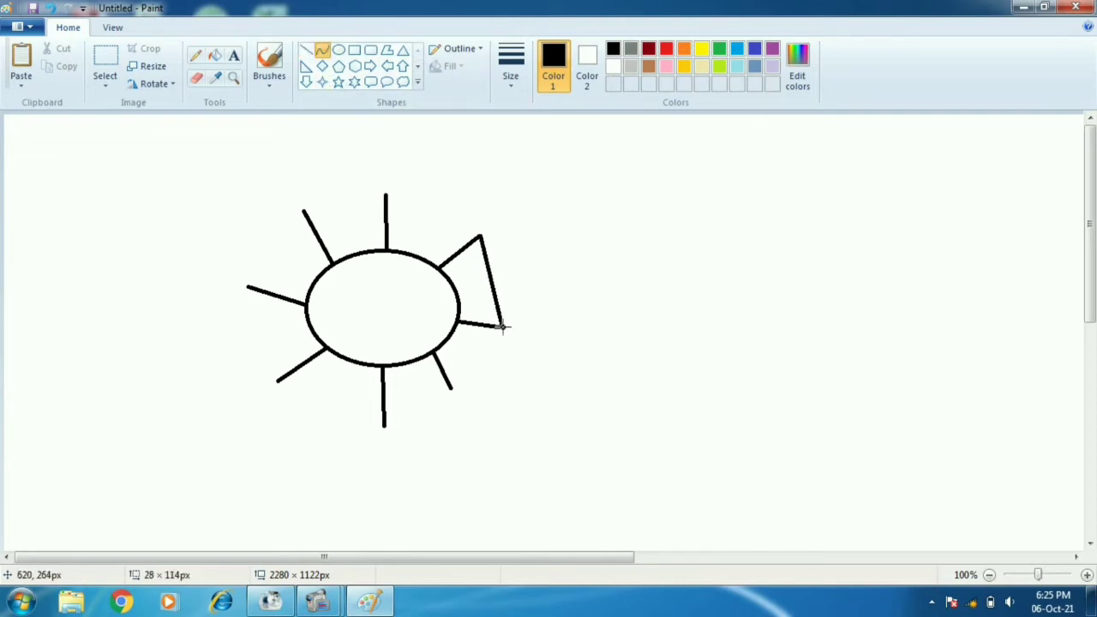
{"action": "left_click_drag", "start_coordinate": [496, 283], "coordinate": [565, 265]}
{"action": "left_click", "coordinate": [525, 381]}
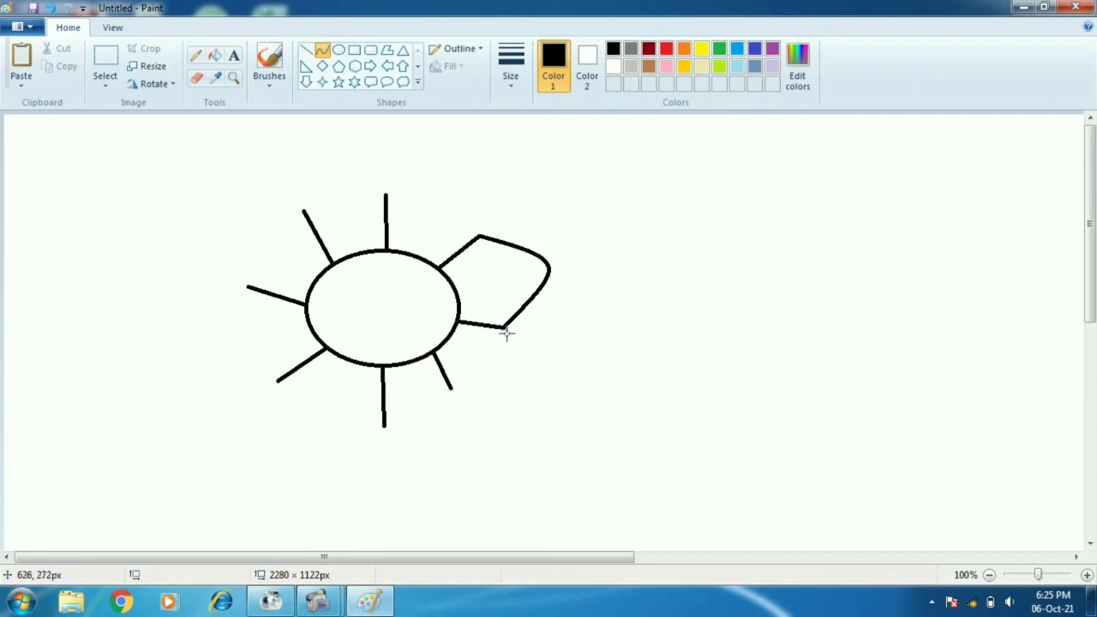
{"action": "mouse_move", "coordinate": [504, 329]}
{"action": "left_mouse_down"}
{"action": "mouse_move", "coordinate": [448, 385]}
{"action": "mouse_move", "coordinate": [534, 417]}
{"action": "left_mouse_up"}
{"action": "left_click", "coordinate": [534, 417]}
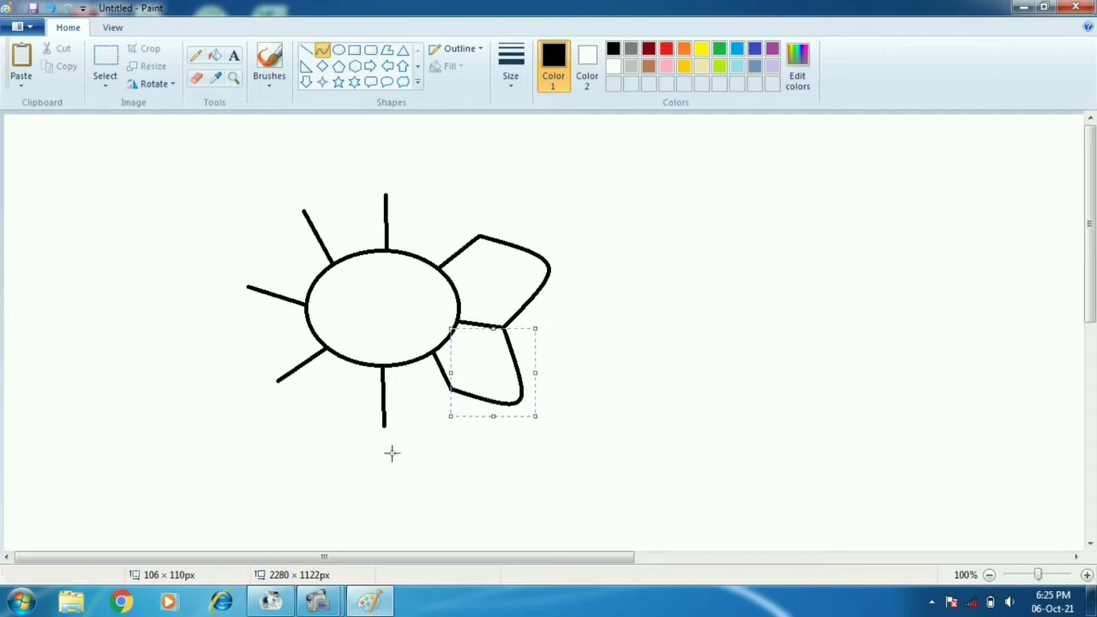
- Draw bulging curves between the divider ends along the oval's bottom and left side to form four more petals
{"action": "mouse_move", "coordinate": [385, 425]}
{"action": "left_mouse_down"}
{"action": "mouse_move", "coordinate": [448, 387]}
{"action": "mouse_move", "coordinate": [446, 472]}
{"action": "left_mouse_up"}
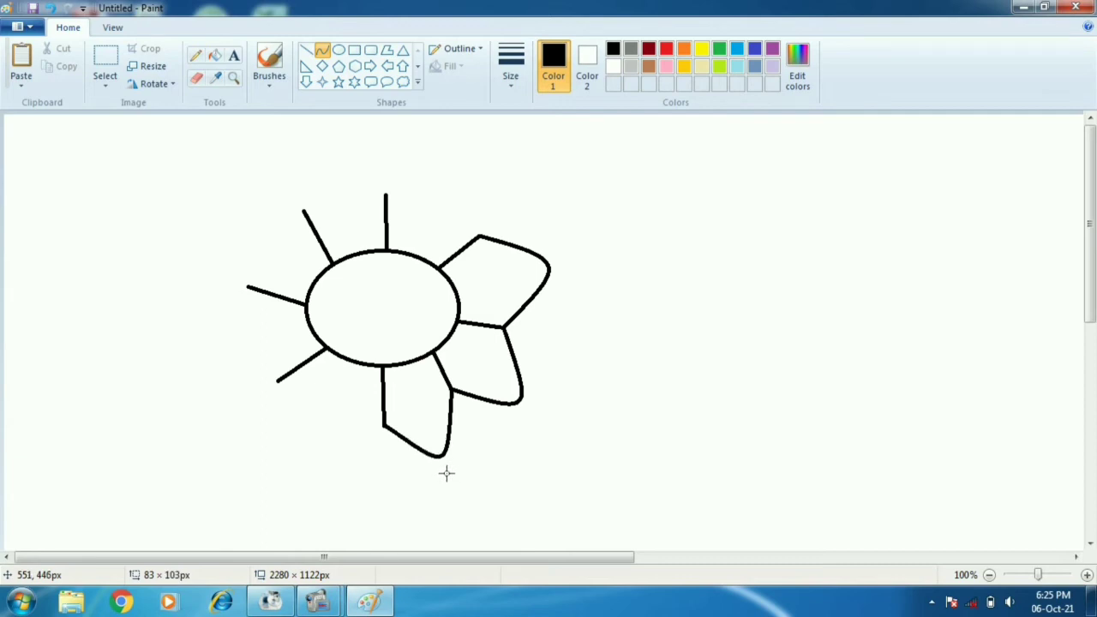
{"action": "left_click_drag", "start_coordinate": [281, 381], "coordinate": [307, 469]}
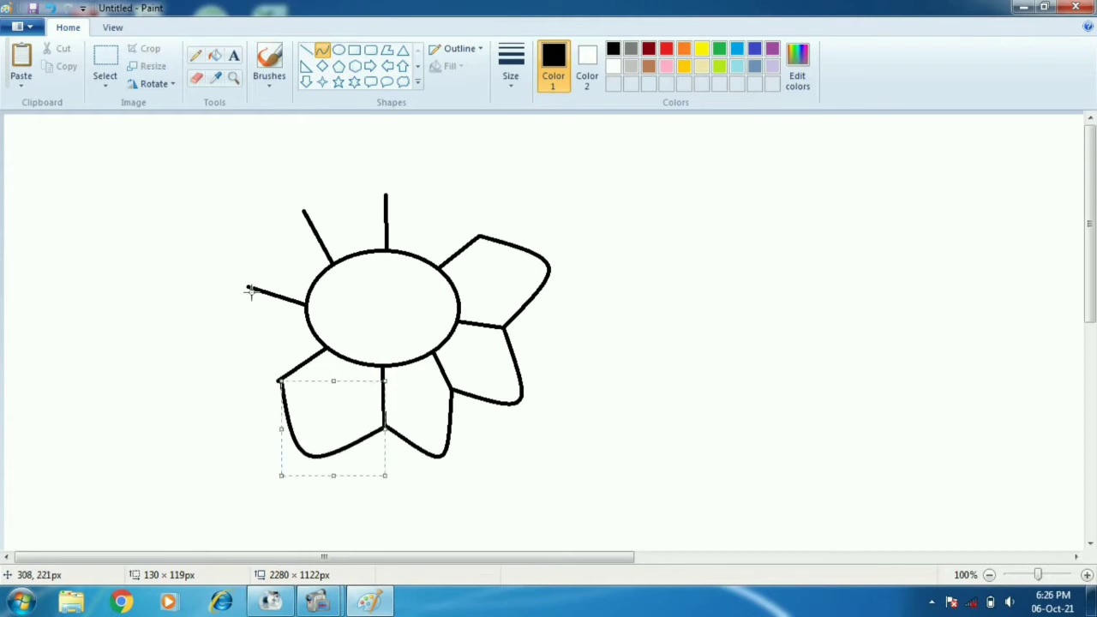
{"action": "mouse_move", "coordinate": [247, 286]}
{"action": "left_mouse_down"}
{"action": "mouse_move", "coordinate": [277, 379]}
{"action": "mouse_move", "coordinate": [215, 357]}
{"action": "left_mouse_up"}
{"action": "left_click_drag", "start_coordinate": [305, 212], "coordinate": [248, 282]}
{"action": "left_click_drag", "start_coordinate": [248, 282], "coordinate": [235, 210]}
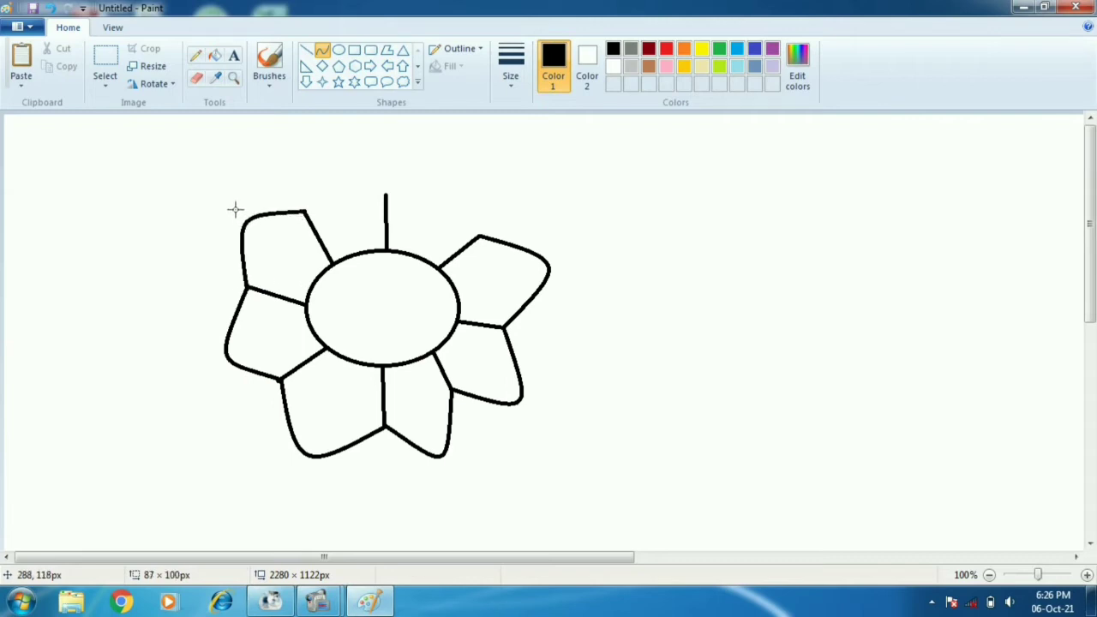
- Close the two remaining petals above the oval with curves bulging upward between the divider ends
{"action": "left_click_drag", "start_coordinate": [387, 196], "coordinate": [336, 149]}
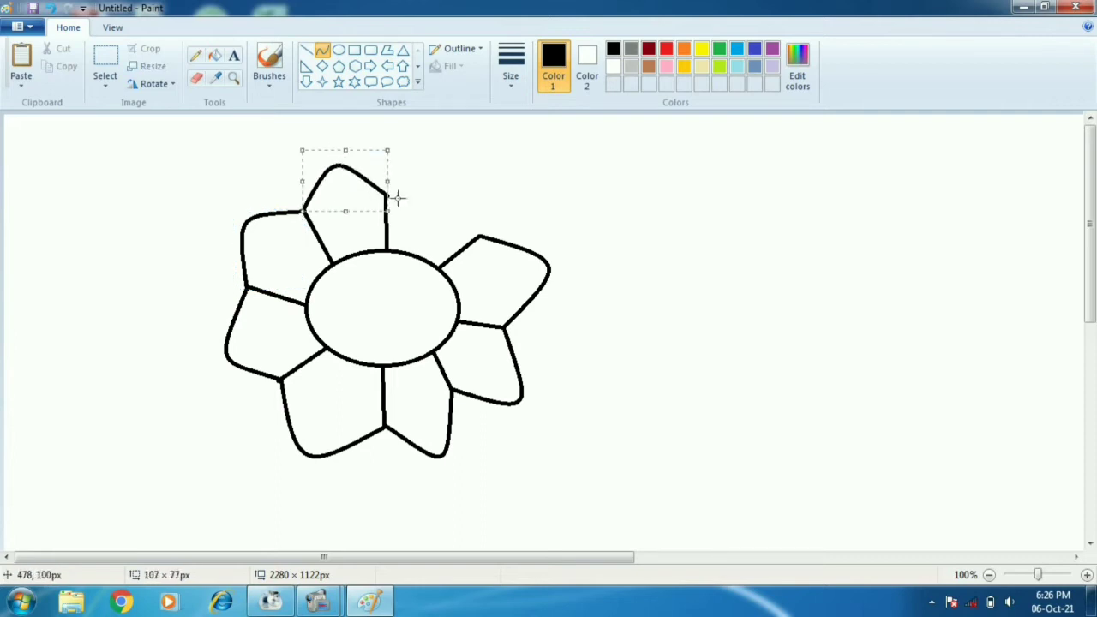
{"action": "left_click_drag", "start_coordinate": [477, 233], "coordinate": [455, 144]}
{"action": "left_click", "coordinate": [514, 163]}
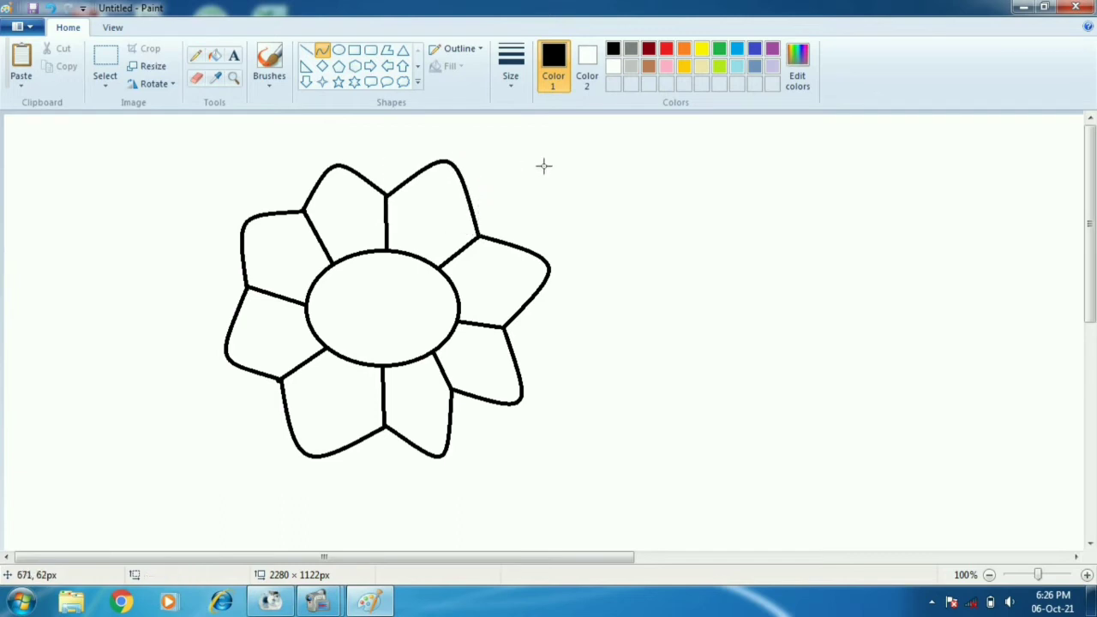
- Select the whole flower with a rectangular selection and move it up and to the left, leaving room for a stem
{"action": "scroll", "coordinate": [382, 452], "scroll_direction": "down", "scroll_amount": 3}
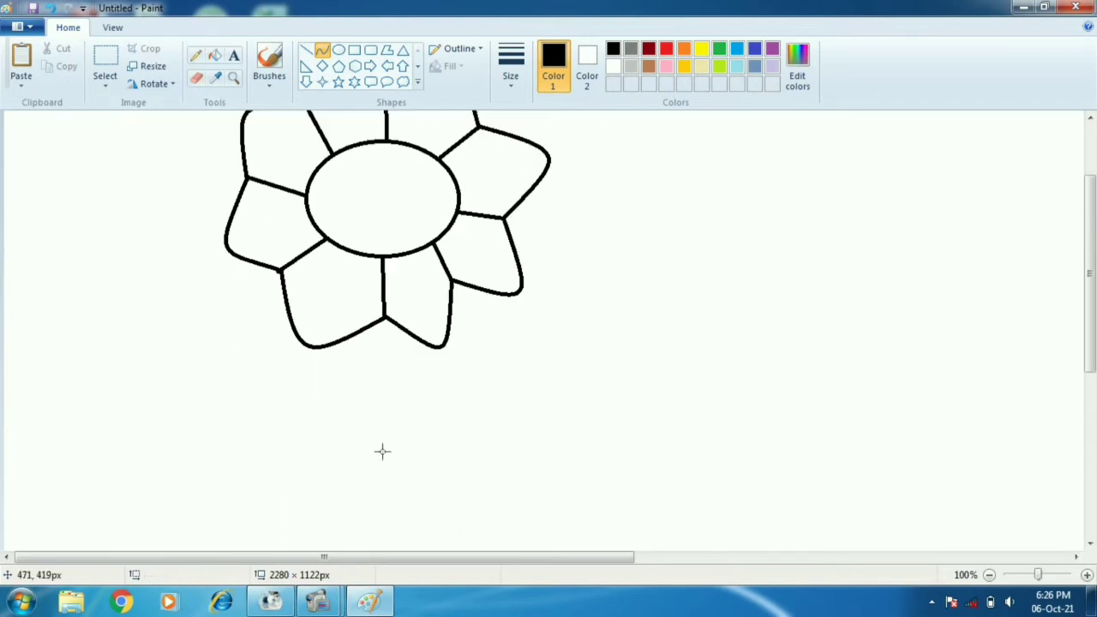
{"action": "scroll", "coordinate": [401, 343], "scroll_direction": "up", "scroll_amount": 3}
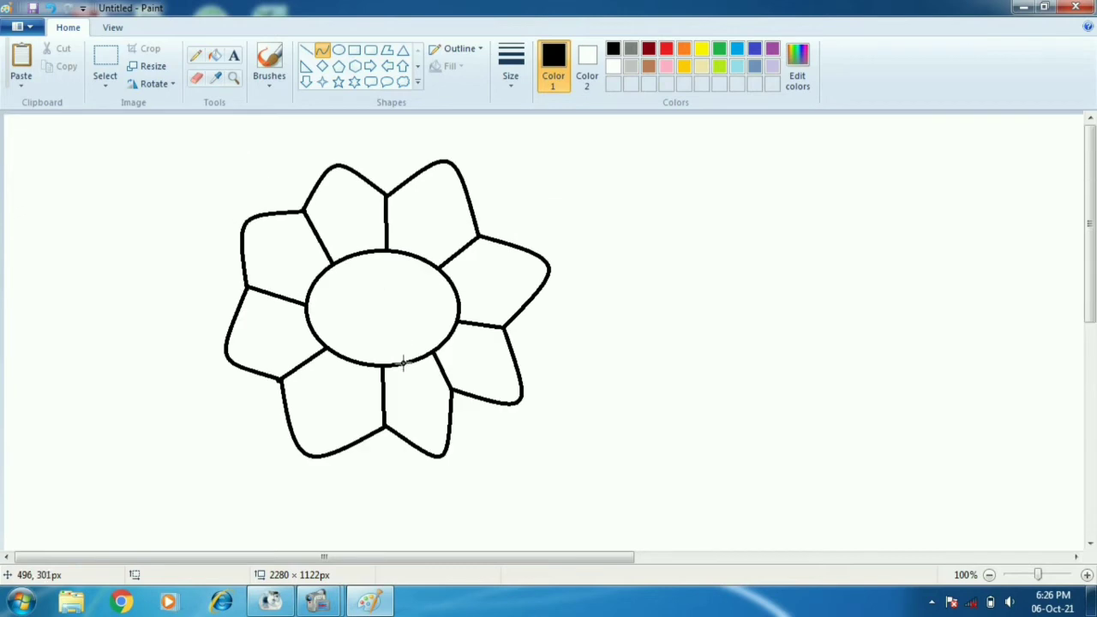
{"action": "left_click", "coordinate": [105, 64]}
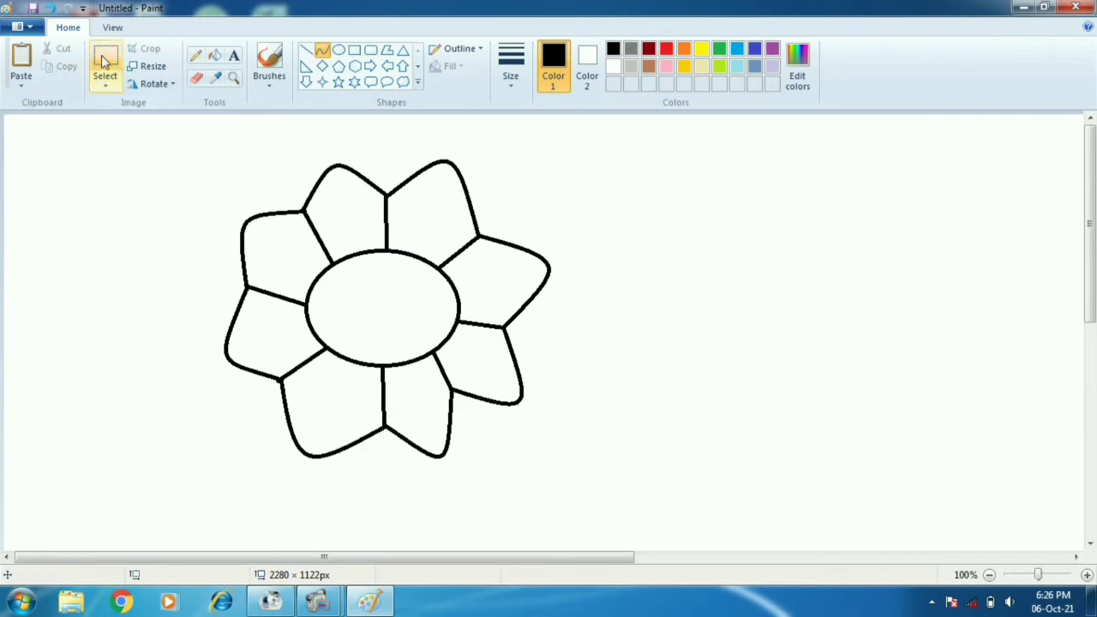
{"action": "left_click_drag", "start_coordinate": [174, 144], "coordinate": [560, 483]}
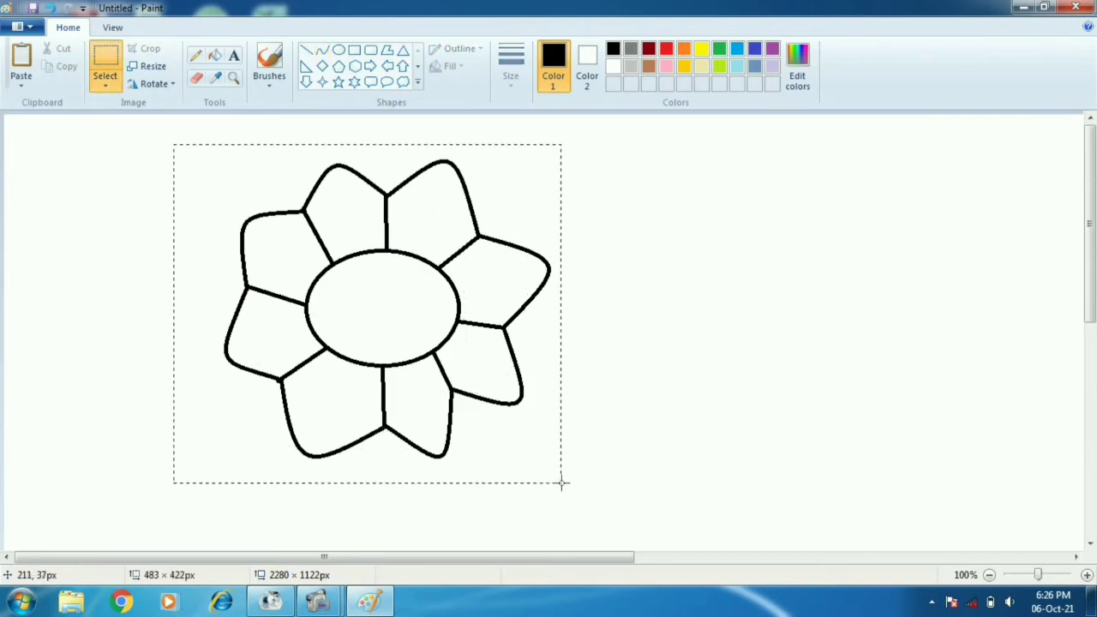
{"action": "left_click_drag", "start_coordinate": [483, 386], "coordinate": [430, 354]}
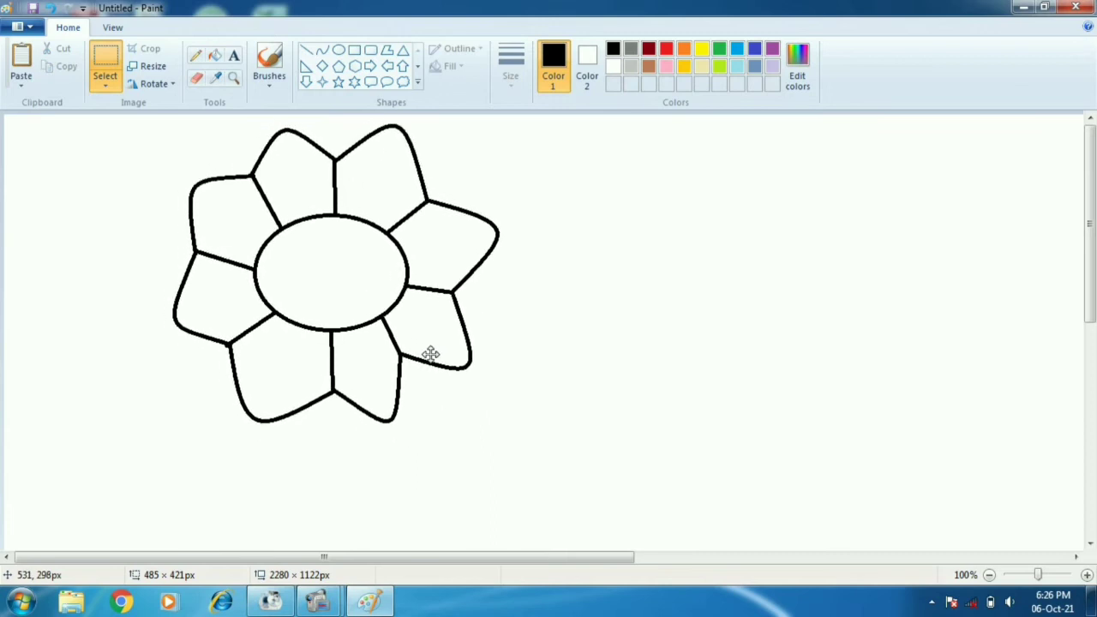
{"action": "left_click", "coordinate": [603, 320]}
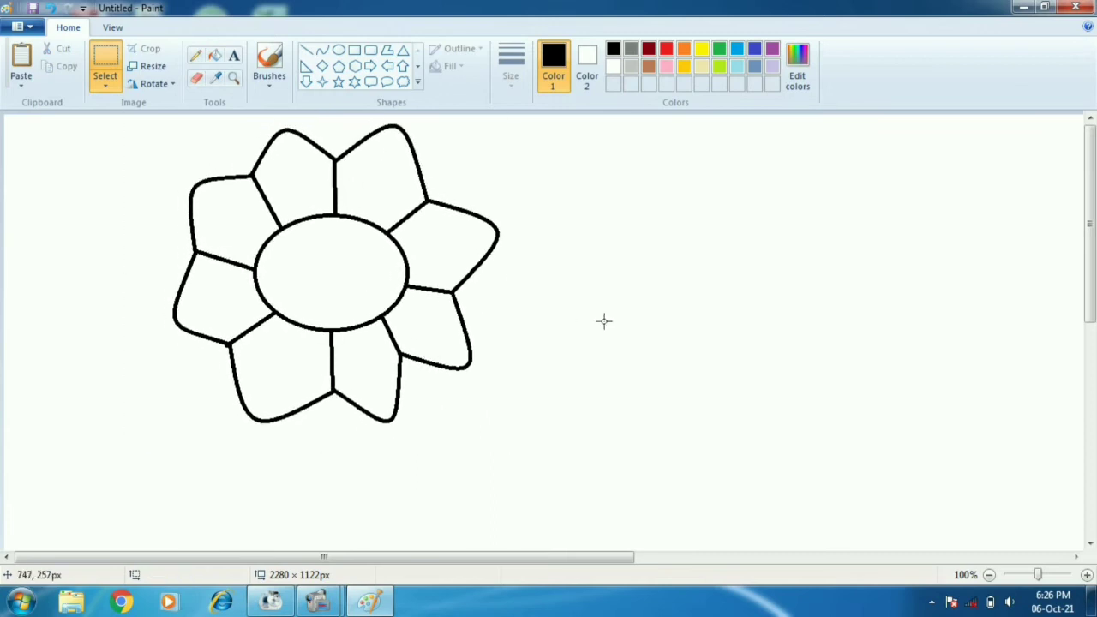
- Draw the stem below the flower as two parallel curves about 180 px tall, closed at the foot with a short line
{"action": "left_click", "coordinate": [322, 50]}
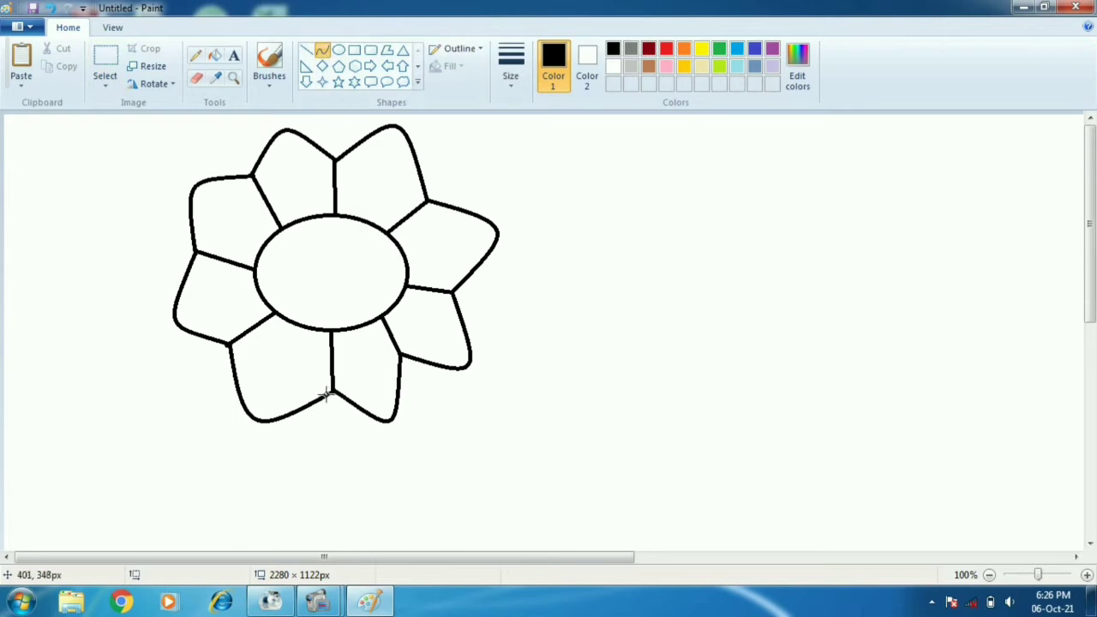
{"action": "left_click_drag", "start_coordinate": [319, 397], "coordinate": [308, 538]}
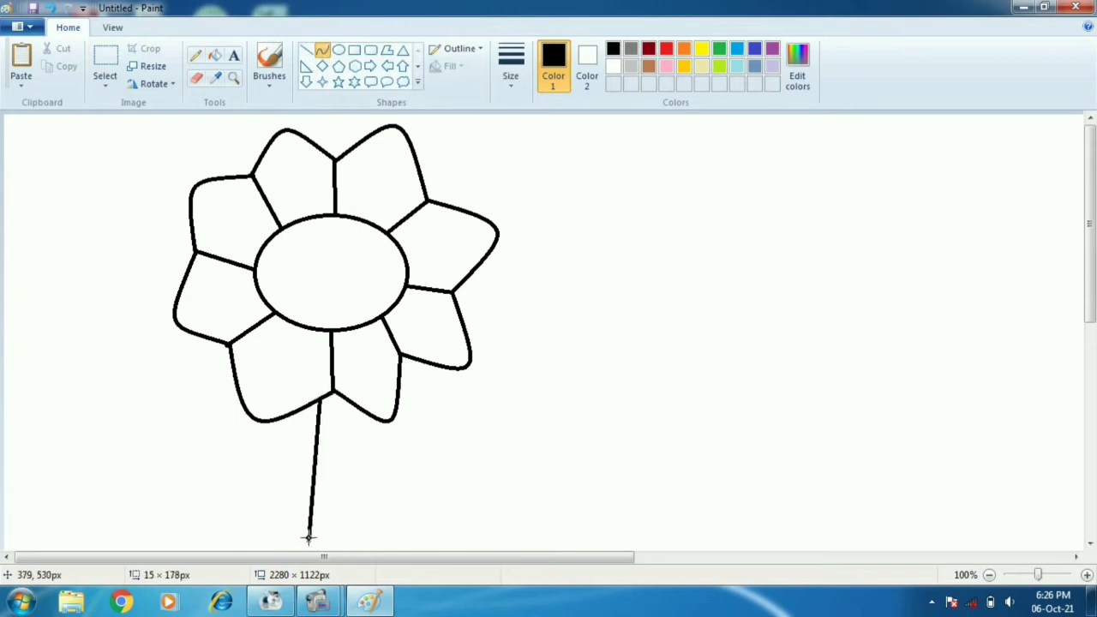
{"action": "left_click_drag", "start_coordinate": [316, 469], "coordinate": [332, 478]}
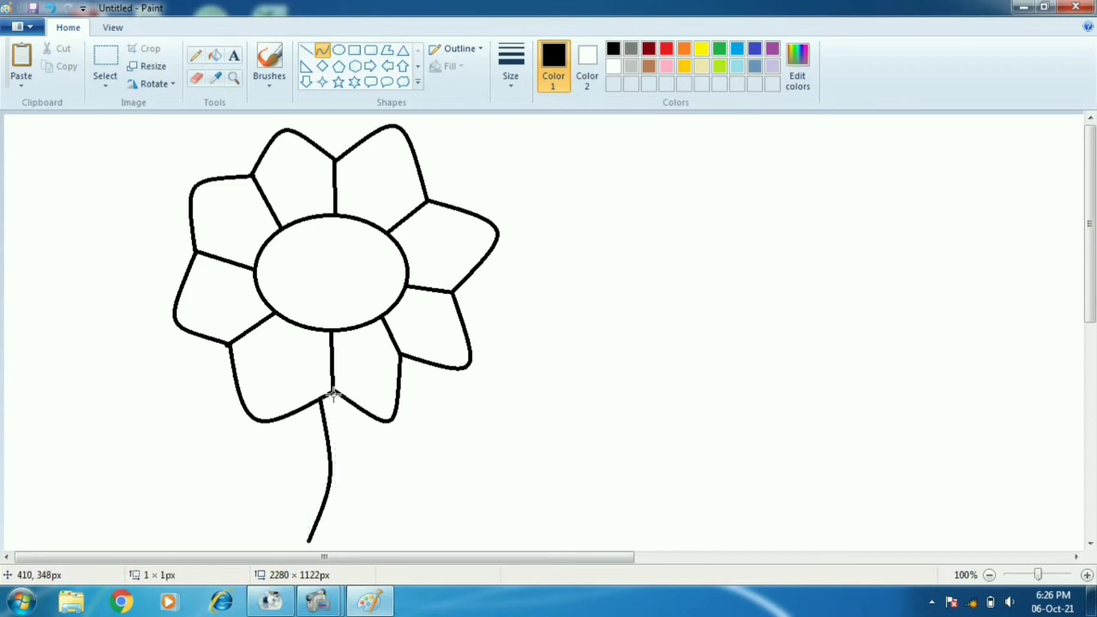
{"action": "mouse_move", "coordinate": [333, 394]}
{"action": "left_mouse_down"}
{"action": "mouse_move", "coordinate": [343, 492]}
{"action": "mouse_move", "coordinate": [323, 544]}
{"action": "left_mouse_up"}
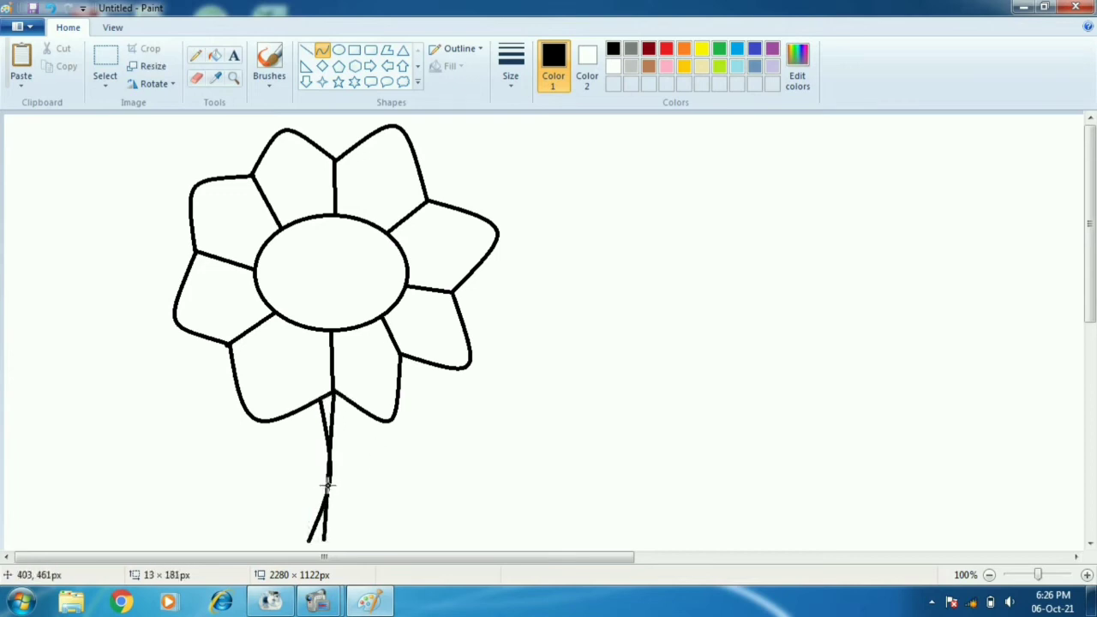
{"action": "left_click_drag", "start_coordinate": [329, 486], "coordinate": [346, 486]}
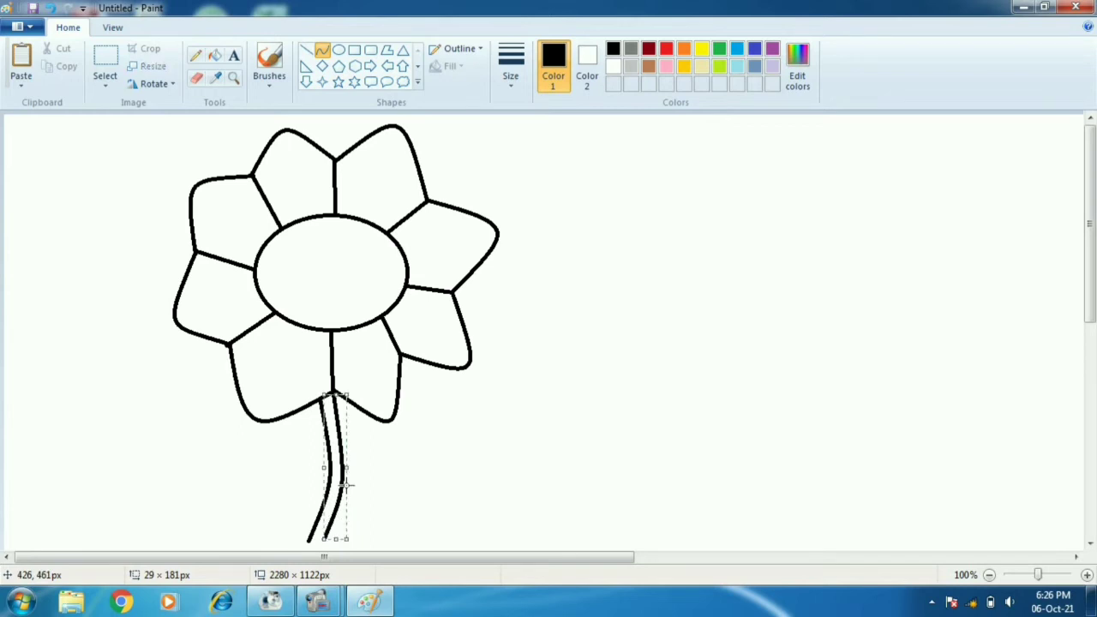
{"action": "left_click", "coordinate": [345, 486]}
{"action": "left_click_drag", "start_coordinate": [306, 540], "coordinate": [317, 541]}
{"action": "key", "text": "Return"}
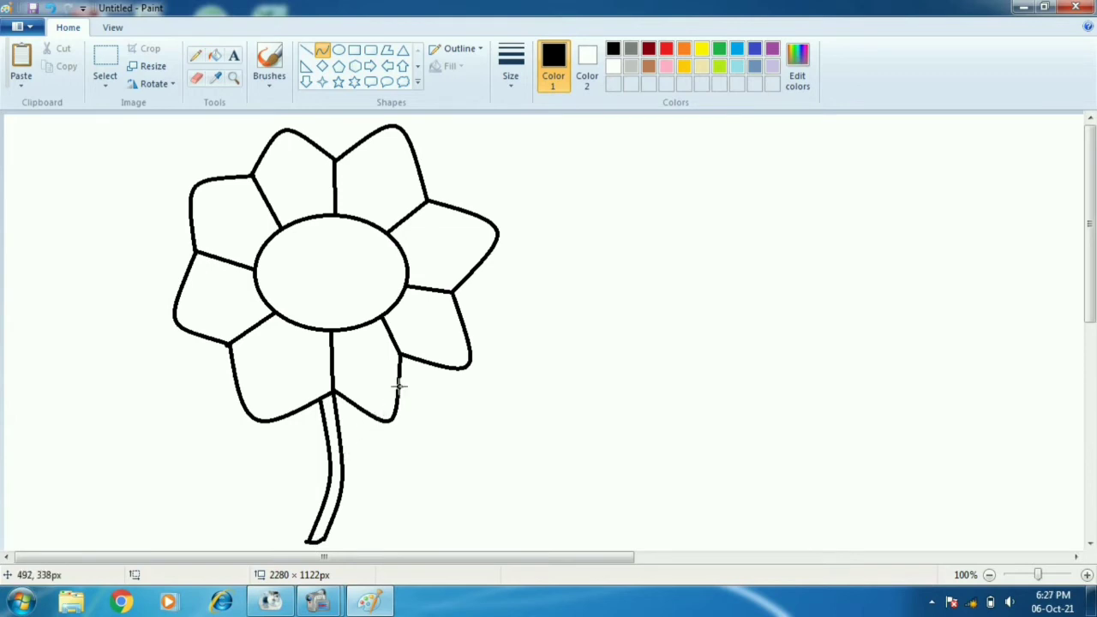
- Draw a leaf on the stem's right side, partly behind the petals, from curved edges and a curved centre vein
{"action": "left_click_drag", "start_coordinate": [399, 387], "coordinate": [438, 378]}
{"action": "left_click_drag", "start_coordinate": [353, 402], "coordinate": [338, 408]}
{"action": "left_click_drag", "start_coordinate": [457, 401], "coordinate": [342, 460]}
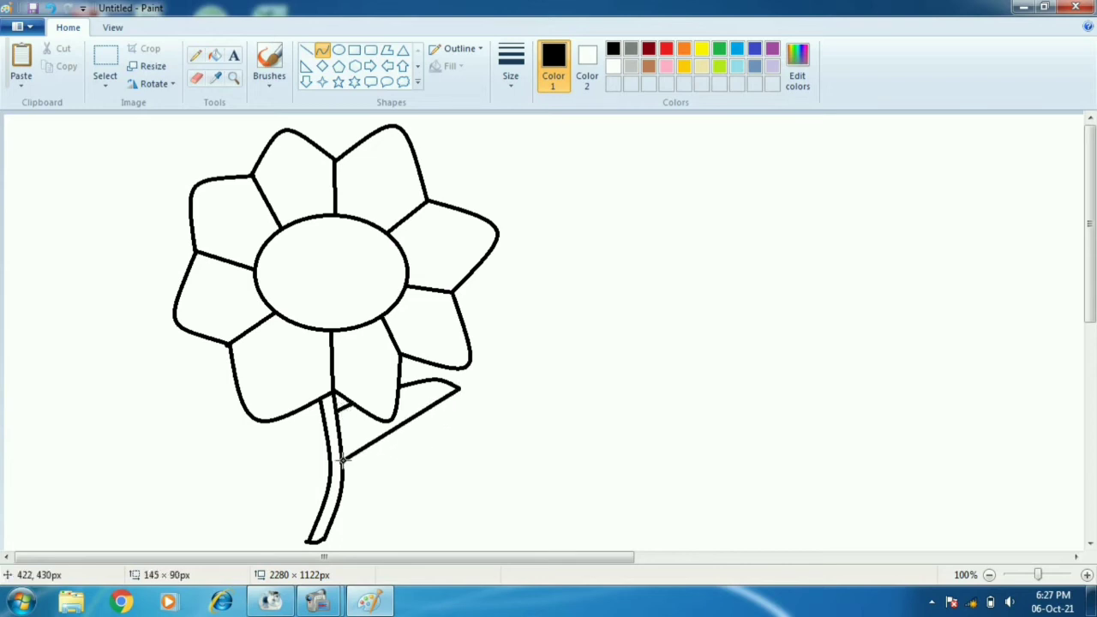
{"action": "left_click_drag", "start_coordinate": [393, 433], "coordinate": [417, 467]}
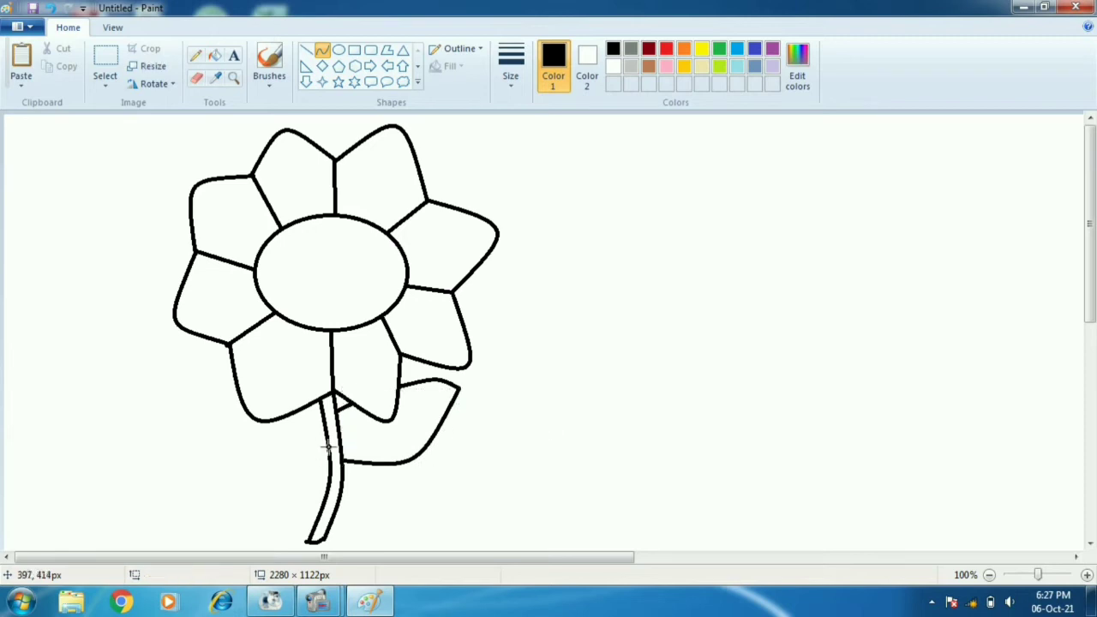
{"action": "left_click_drag", "start_coordinate": [341, 443], "coordinate": [400, 423]}
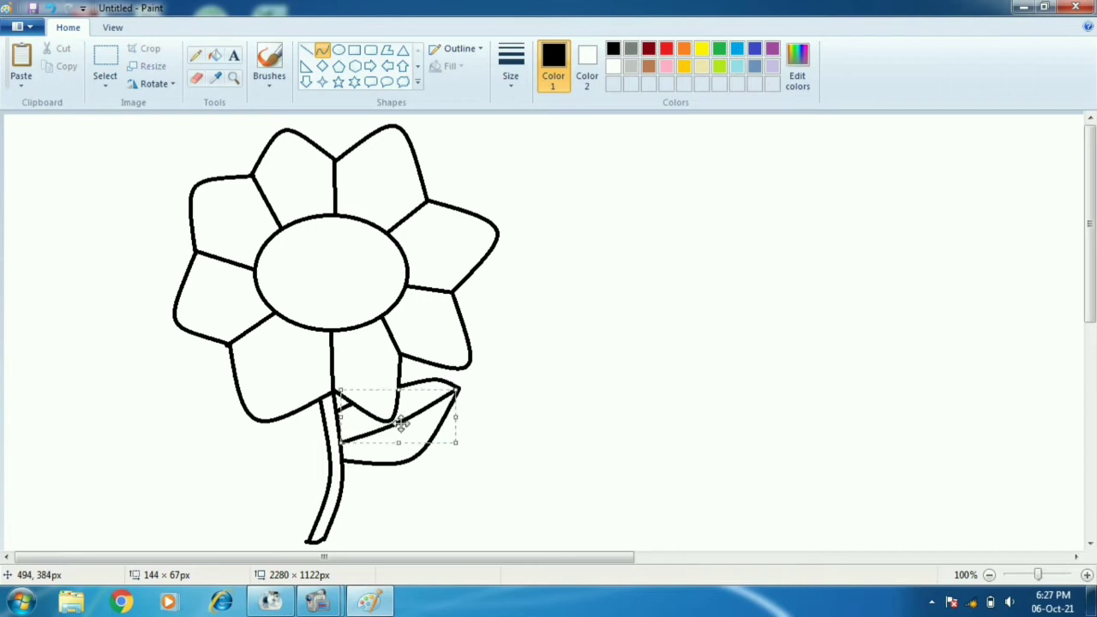
{"action": "left_click", "coordinate": [399, 424]}
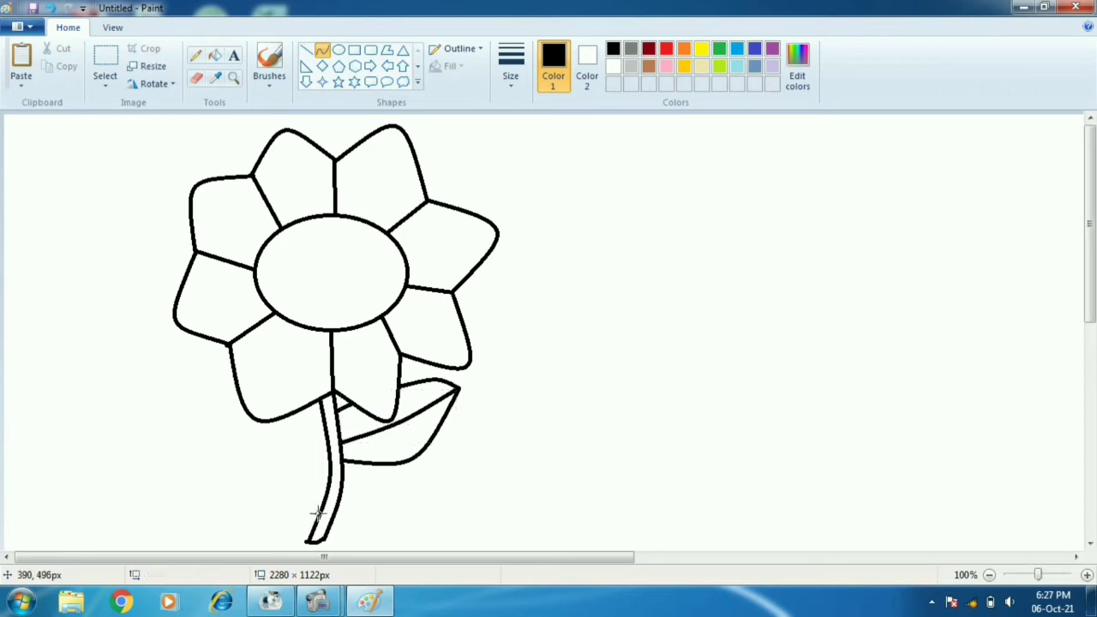
- Draw a second leaf on the stem's left side, about 158 px wide, from two curved edges and a curved centre vein
{"action": "left_click_drag", "start_coordinate": [320, 509], "coordinate": [194, 448]}
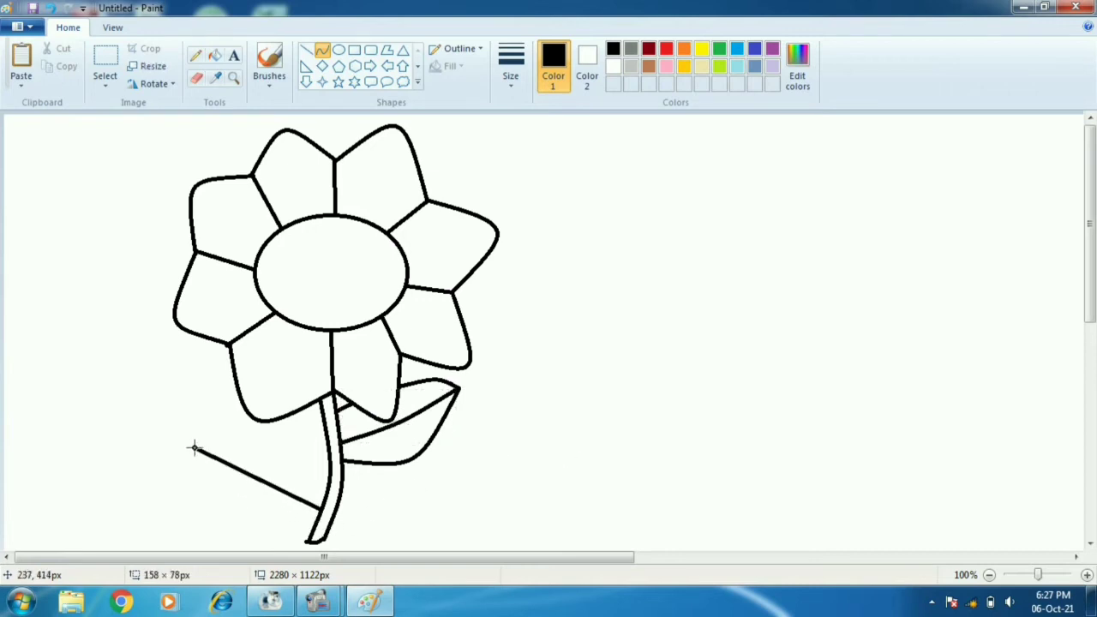
{"action": "left_click_drag", "start_coordinate": [254, 477], "coordinate": [225, 510]}
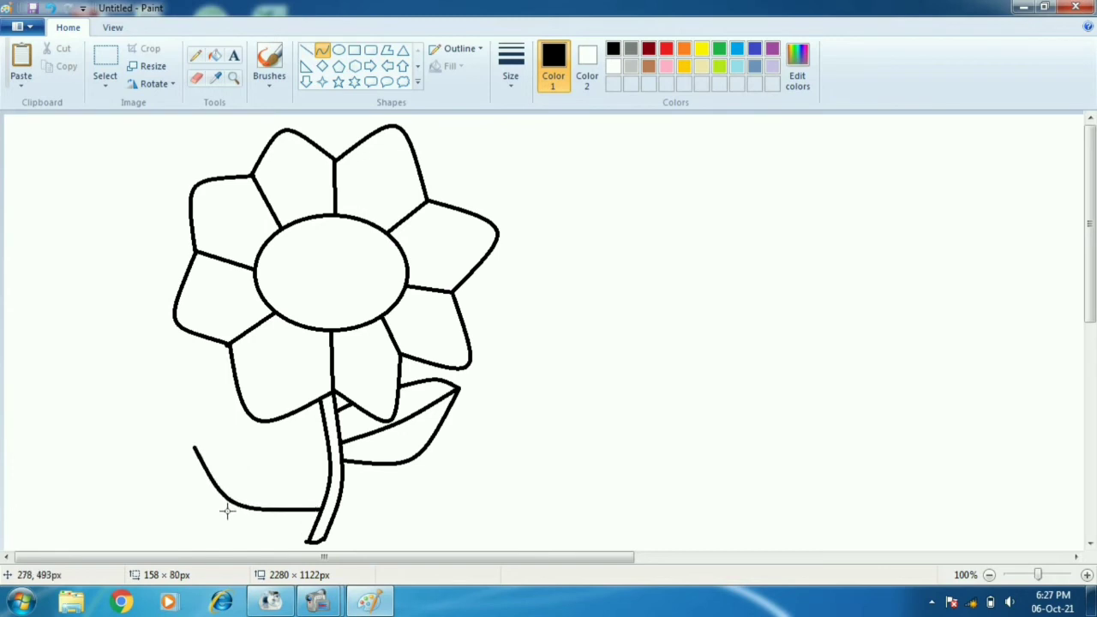
{"action": "left_click", "coordinate": [137, 454]}
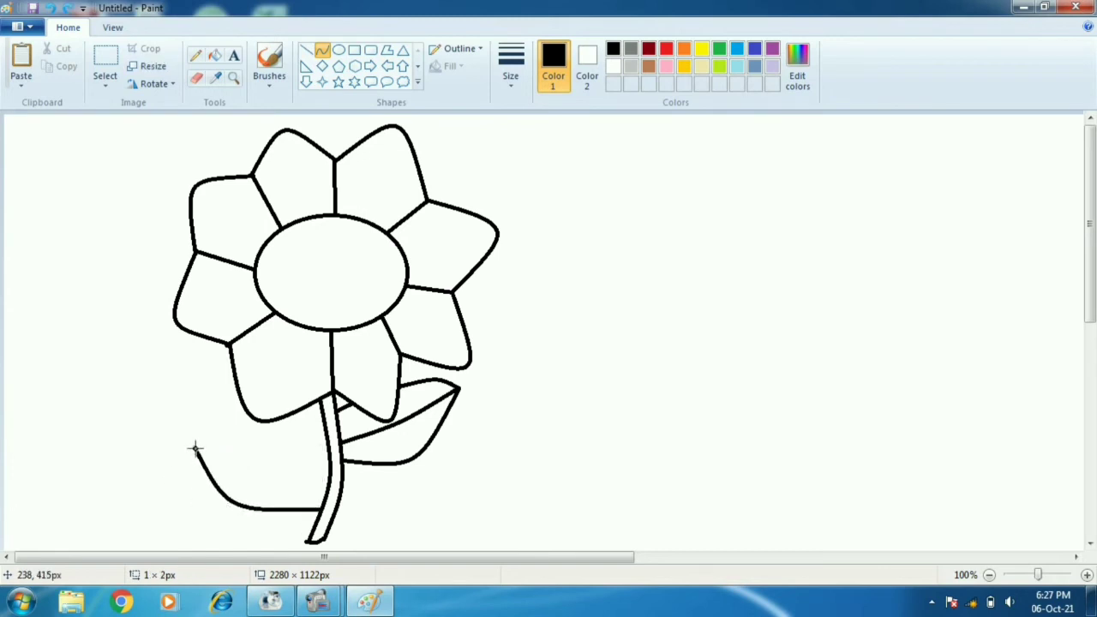
{"action": "left_click_drag", "start_coordinate": [198, 445], "coordinate": [285, 419]}
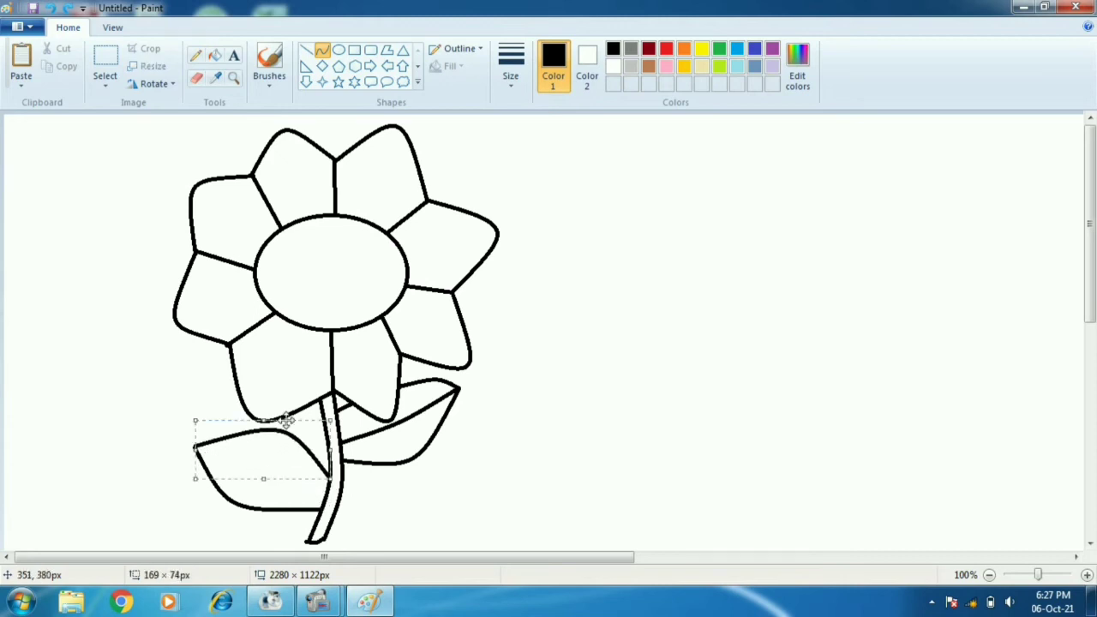
{"action": "left_click", "coordinate": [325, 490]}
{"action": "left_click_drag", "start_coordinate": [326, 491], "coordinate": [269, 458]}
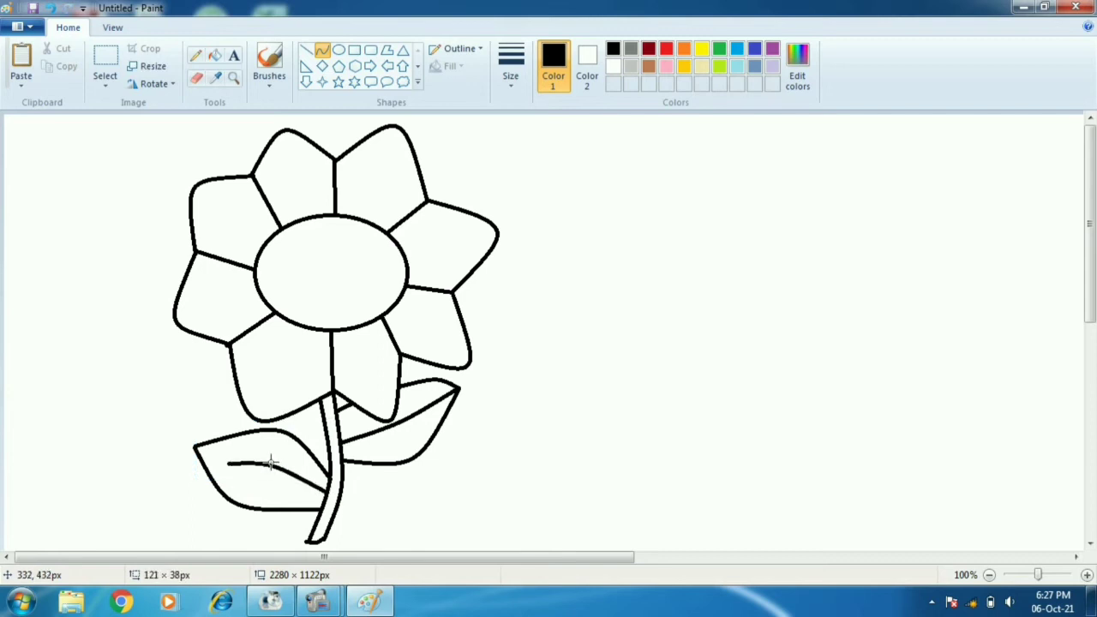
{"action": "left_click", "coordinate": [257, 463]}
- With a thinner line size, draw four short straight side veins branching off the left leaf's centre vein
{"action": "left_click", "coordinate": [308, 53]}
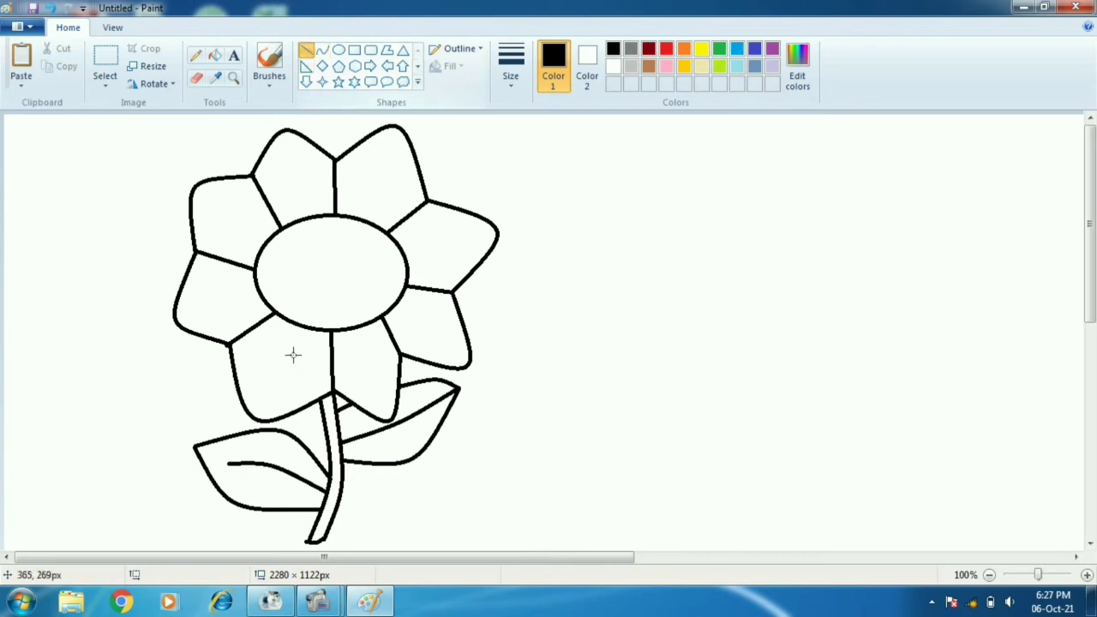
{"action": "left_click", "coordinate": [506, 82]}
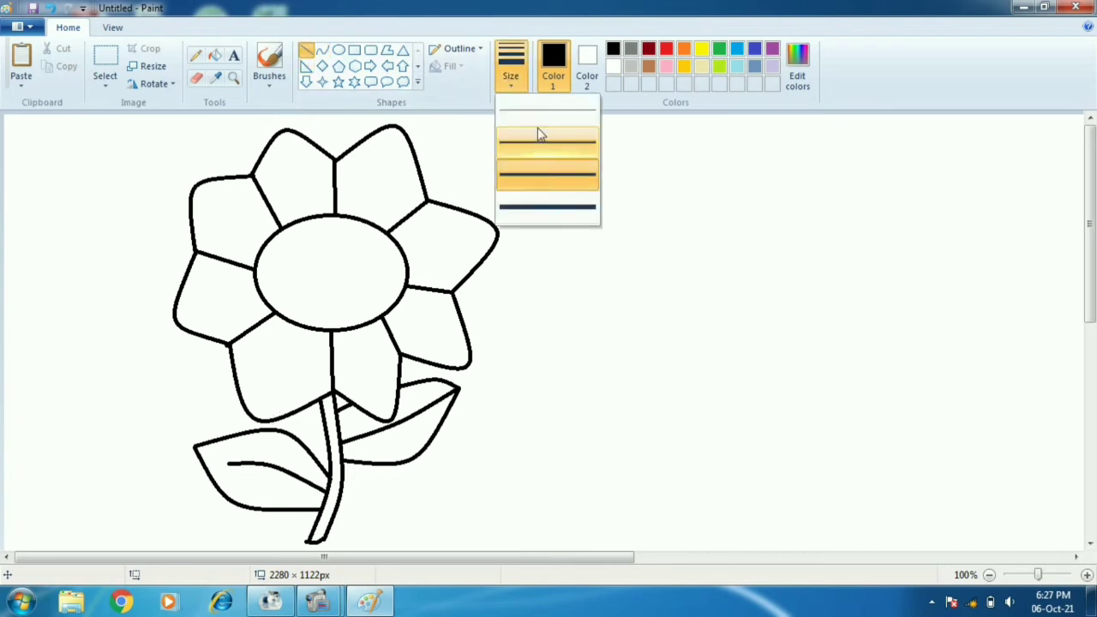
{"action": "left_click", "coordinate": [549, 141]}
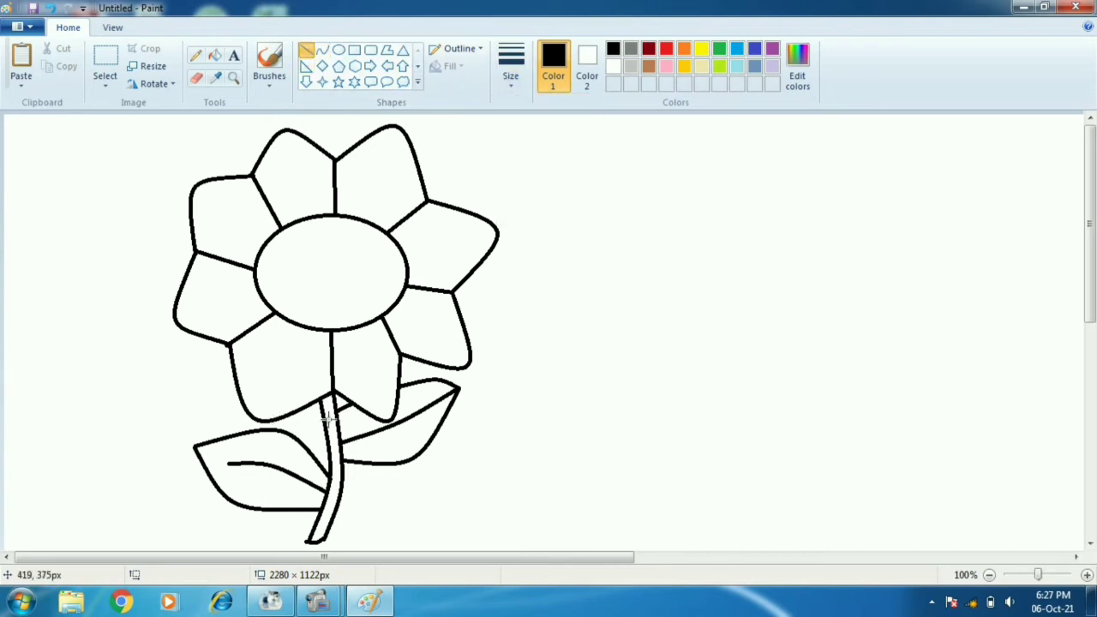
{"action": "mouse_move", "coordinate": [244, 447]}
{"action": "left_mouse_down"}
{"action": "mouse_move", "coordinate": [266, 462]}
{"action": "mouse_move", "coordinate": [252, 480]}
{"action": "mouse_move", "coordinate": [283, 470]}
{"action": "mouse_move", "coordinate": [281, 437]}
{"action": "mouse_move", "coordinate": [309, 487]}
{"action": "mouse_move", "coordinate": [320, 482]}
{"action": "left_mouse_up"}
{"action": "left_click", "coordinate": [276, 497]}
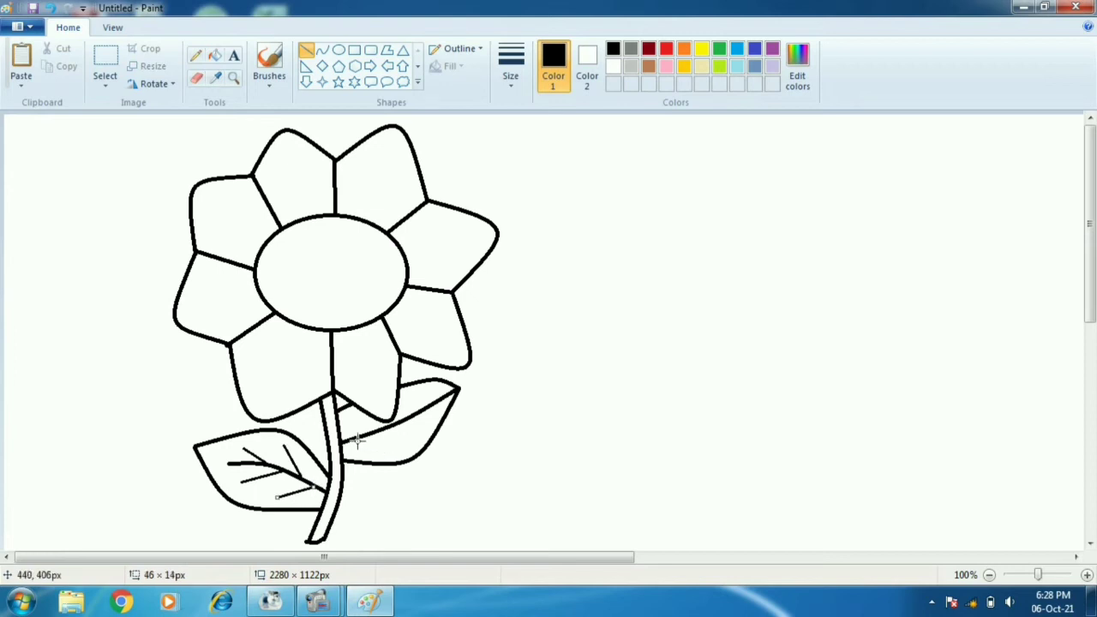
- Draw five short straight side veins along the centre vein of the right leaf
{"action": "left_click_drag", "start_coordinate": [358, 440], "coordinate": [390, 448]}
{"action": "mouse_move", "coordinate": [356, 415]}
{"action": "left_mouse_down"}
{"action": "mouse_move", "coordinate": [346, 441]}
{"action": "mouse_move", "coordinate": [418, 435]}
{"action": "mouse_move", "coordinate": [415, 402]}
{"action": "mouse_move", "coordinate": [414, 415]}
{"action": "mouse_move", "coordinate": [432, 413]}
{"action": "left_mouse_up"}
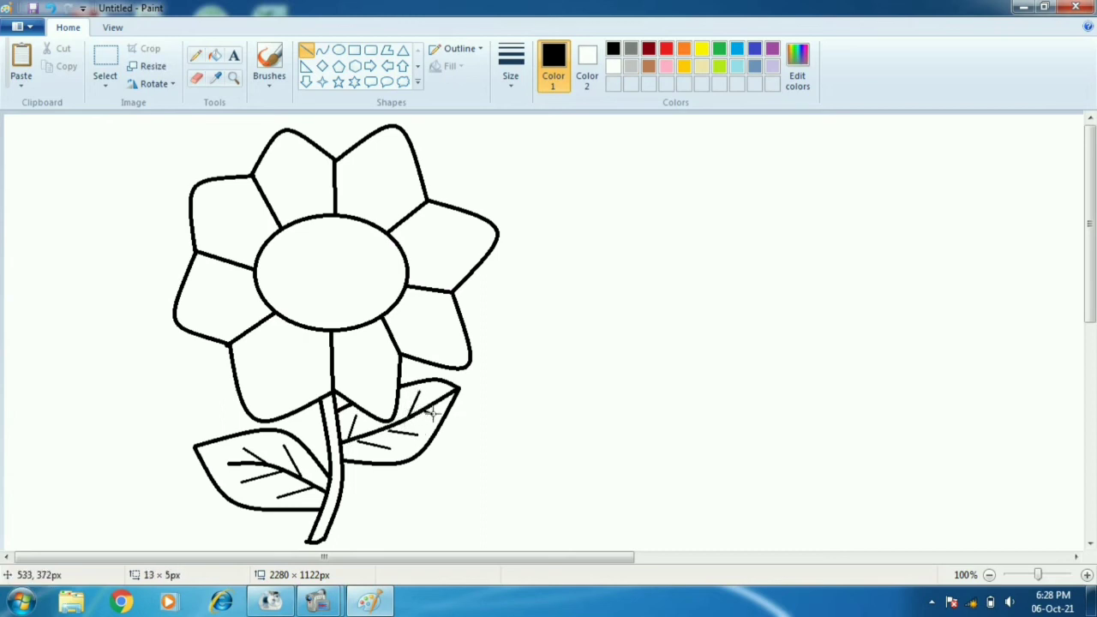
{"action": "left_click", "coordinate": [524, 380]}
- Draw three short straight lines radiating outward from the centre oval into each of the eight petals
{"action": "left_click_drag", "start_coordinate": [406, 316], "coordinate": [432, 329]}
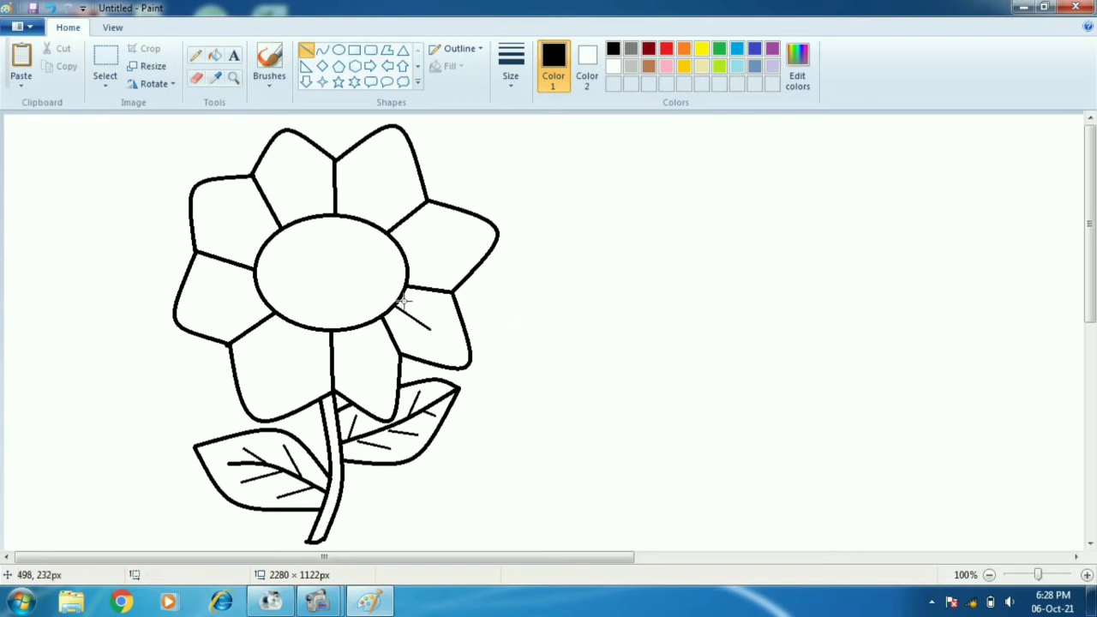
{"action": "mouse_move", "coordinate": [403, 296]}
{"action": "left_mouse_down"}
{"action": "mouse_move", "coordinate": [418, 305]}
{"action": "mouse_move", "coordinate": [399, 330]}
{"action": "left_mouse_up"}
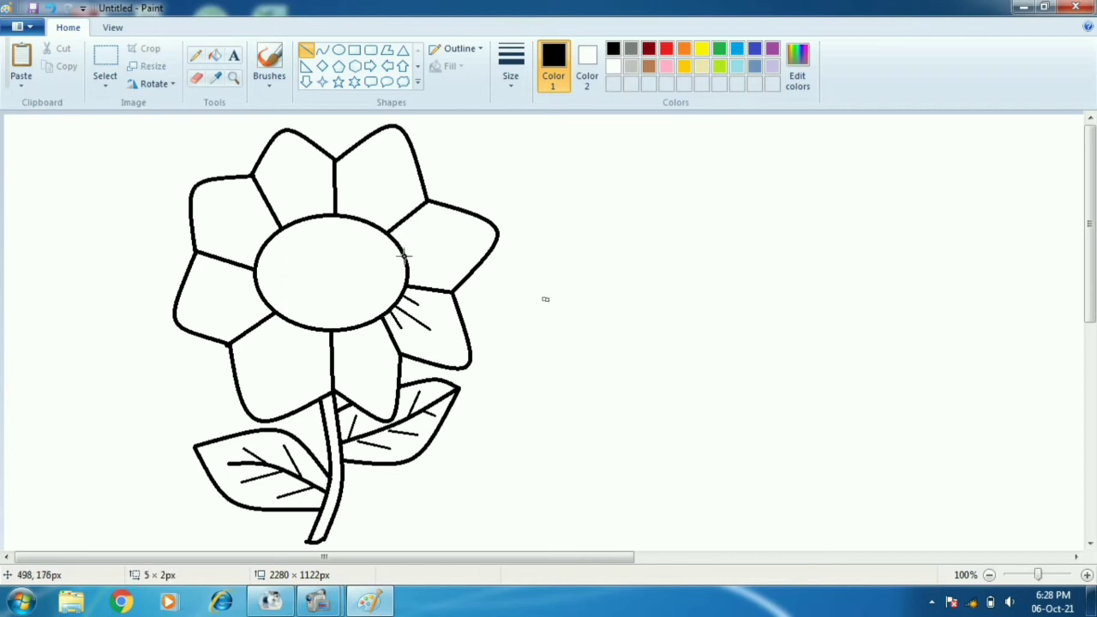
{"action": "mouse_move", "coordinate": [403, 253]}
{"action": "left_mouse_down"}
{"action": "mouse_move", "coordinate": [447, 246]}
{"action": "mouse_move", "coordinate": [412, 240]}
{"action": "mouse_move", "coordinate": [420, 236]}
{"action": "mouse_move", "coordinate": [416, 266]}
{"action": "mouse_move", "coordinate": [426, 267]}
{"action": "left_mouse_up"}
{"action": "left_click", "coordinate": [518, 253]}
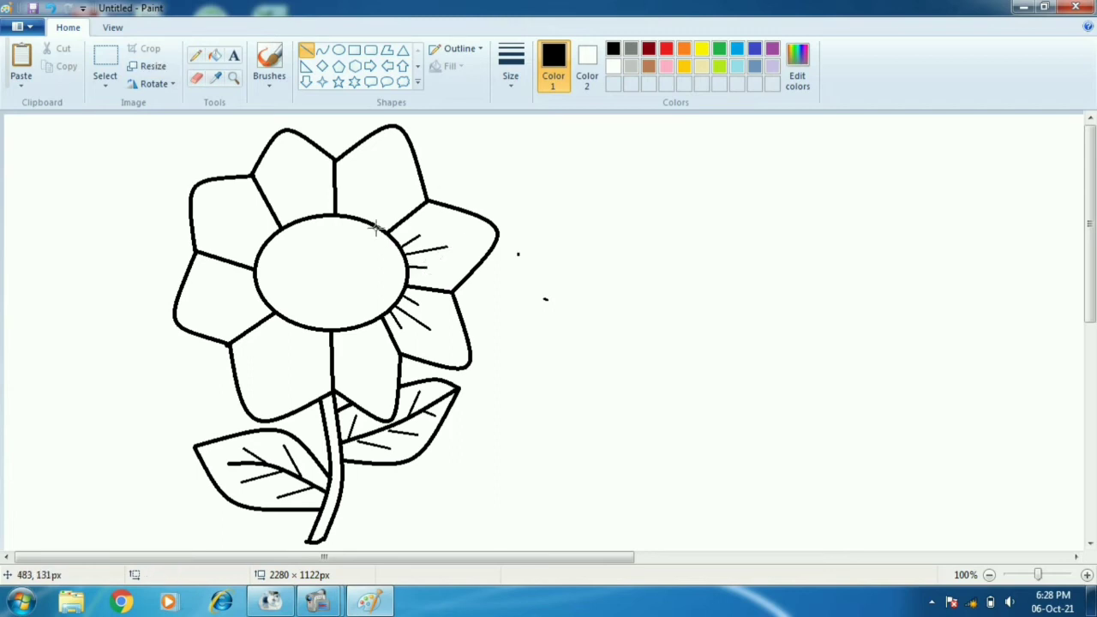
{"action": "left_click_drag", "start_coordinate": [364, 220], "coordinate": [375, 182]}
{"action": "mouse_move", "coordinate": [373, 223]}
{"action": "left_mouse_down"}
{"action": "mouse_move", "coordinate": [383, 204]}
{"action": "mouse_move", "coordinate": [350, 206]}
{"action": "mouse_move", "coordinate": [354, 195]}
{"action": "left_mouse_up"}
{"action": "left_click_drag", "start_coordinate": [301, 221], "coordinate": [295, 185]}
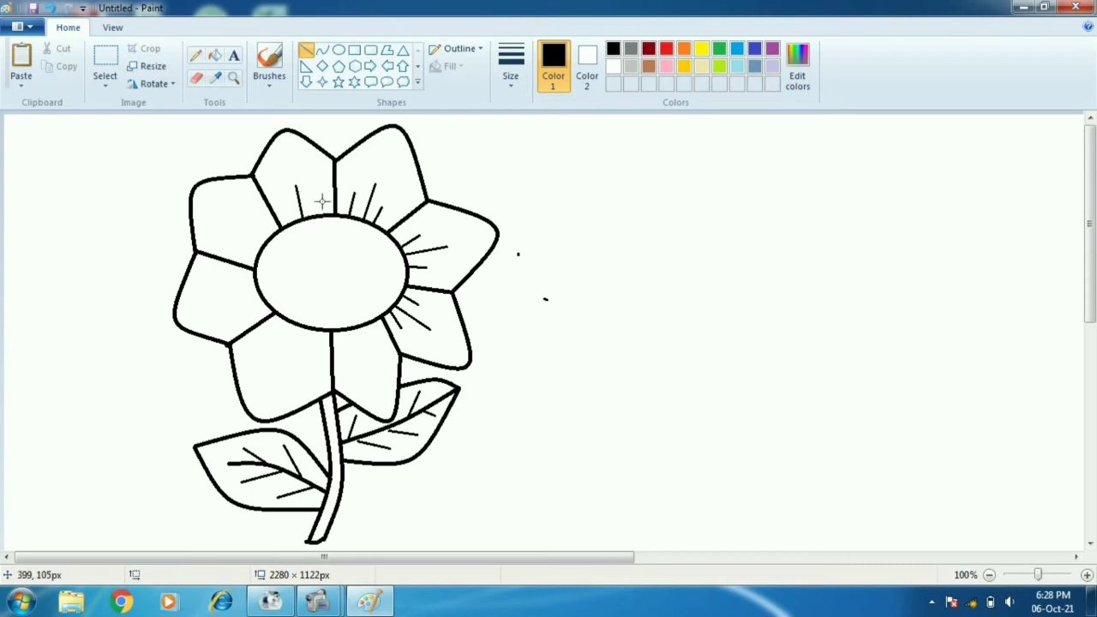
{"action": "left_click", "coordinate": [313, 217]}
{"action": "left_click_drag", "start_coordinate": [316, 217], "coordinate": [235, 250]}
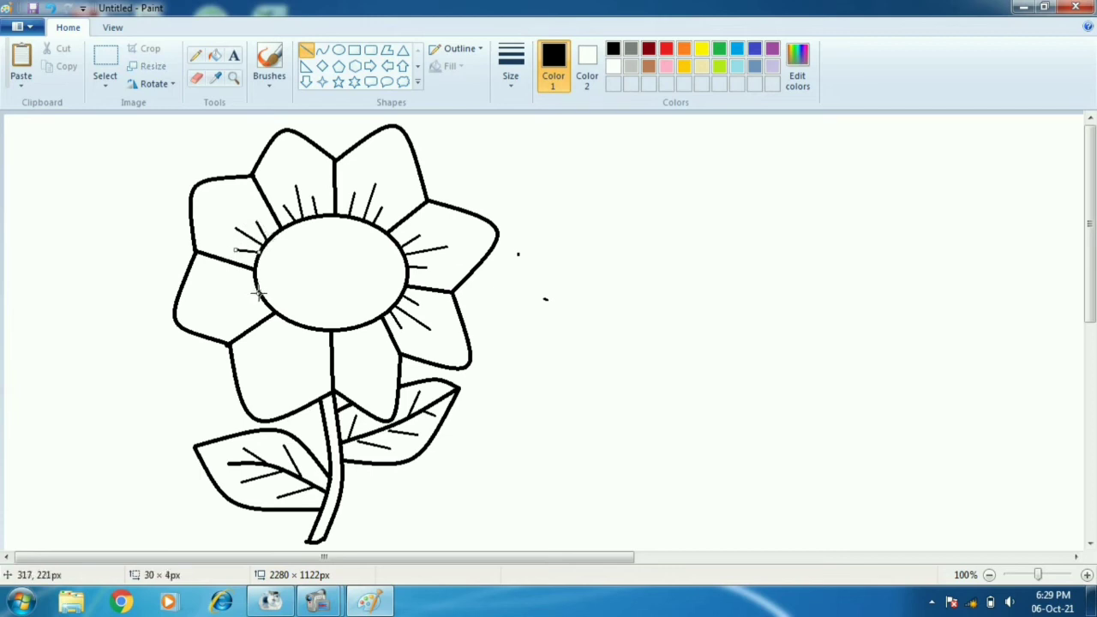
{"action": "mouse_move", "coordinate": [260, 293]}
{"action": "left_mouse_down"}
{"action": "mouse_move", "coordinate": [215, 307]}
{"action": "mouse_move", "coordinate": [235, 283]}
{"action": "mouse_move", "coordinate": [277, 286]}
{"action": "mouse_move", "coordinate": [246, 318]}
{"action": "mouse_move", "coordinate": [279, 370]}
{"action": "left_mouse_up"}
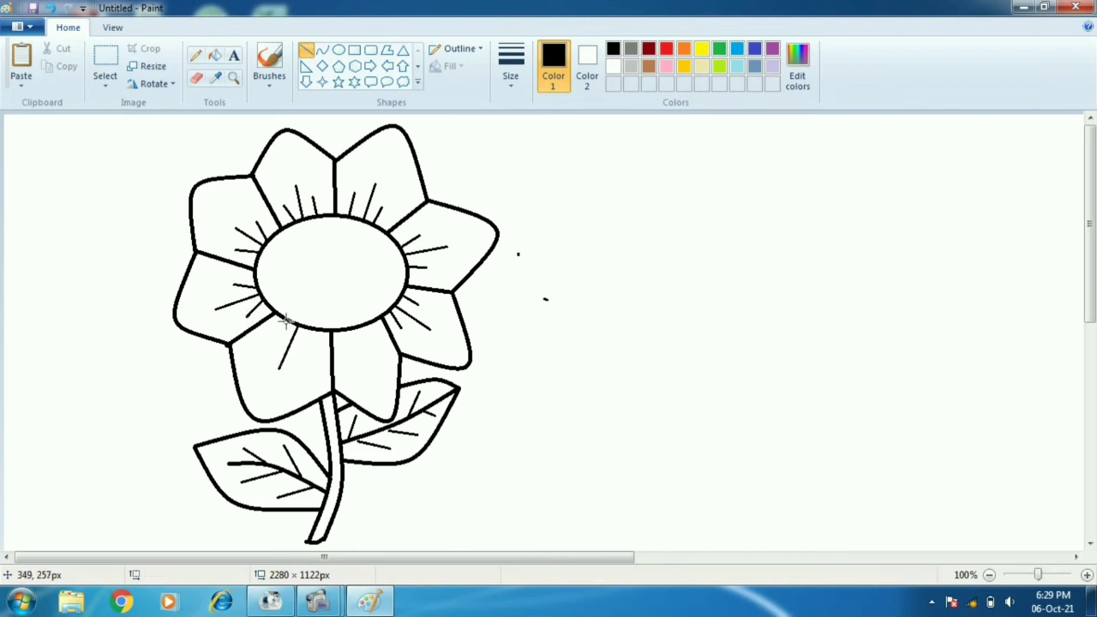
{"action": "mouse_move", "coordinate": [292, 322]}
{"action": "left_mouse_down"}
{"action": "mouse_move", "coordinate": [273, 347]}
{"action": "mouse_move", "coordinate": [306, 345]}
{"action": "mouse_move", "coordinate": [365, 368]}
{"action": "left_mouse_up"}
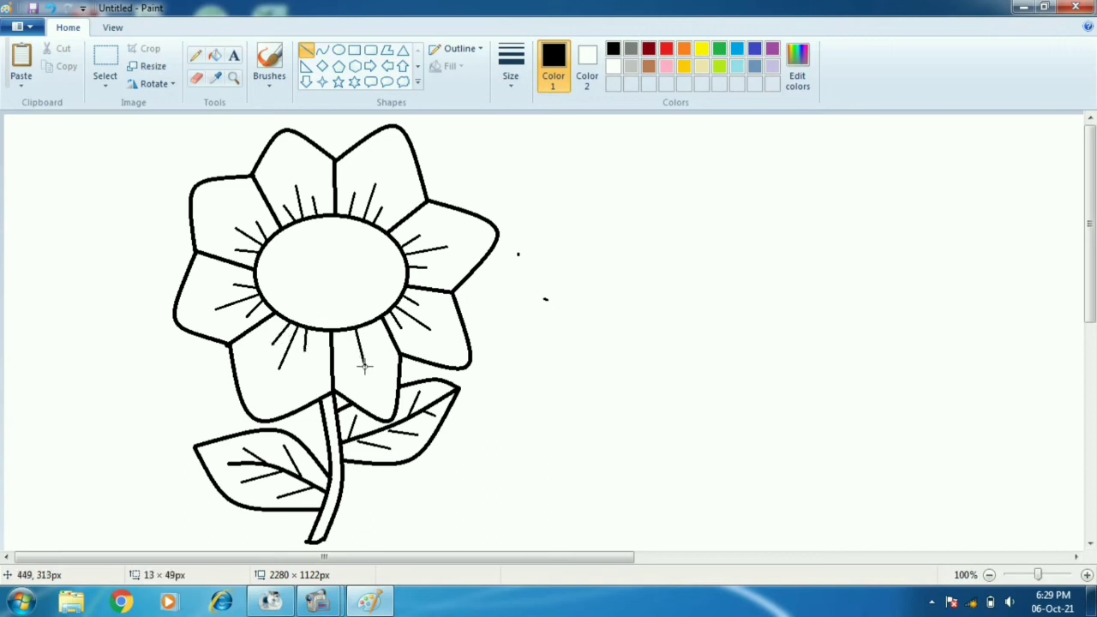
{"action": "left_click_drag", "start_coordinate": [345, 330], "coordinate": [373, 341]}
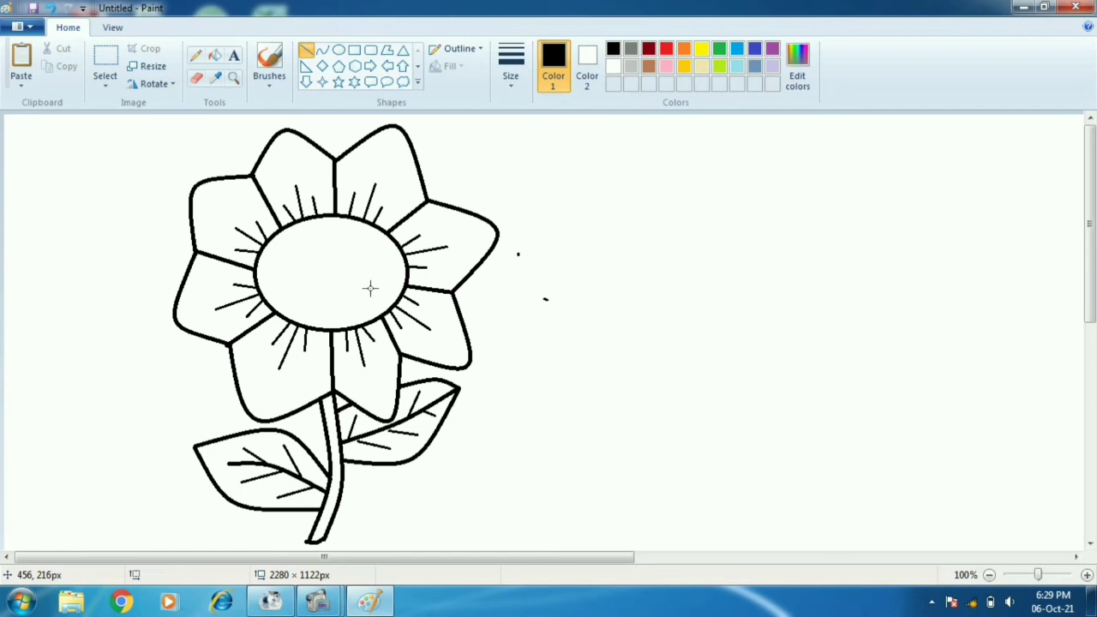
- Draw a thin oval inside the flower's centre and stretch it on all sides to run close inside the thick outline
{"action": "left_click", "coordinate": [339, 51]}
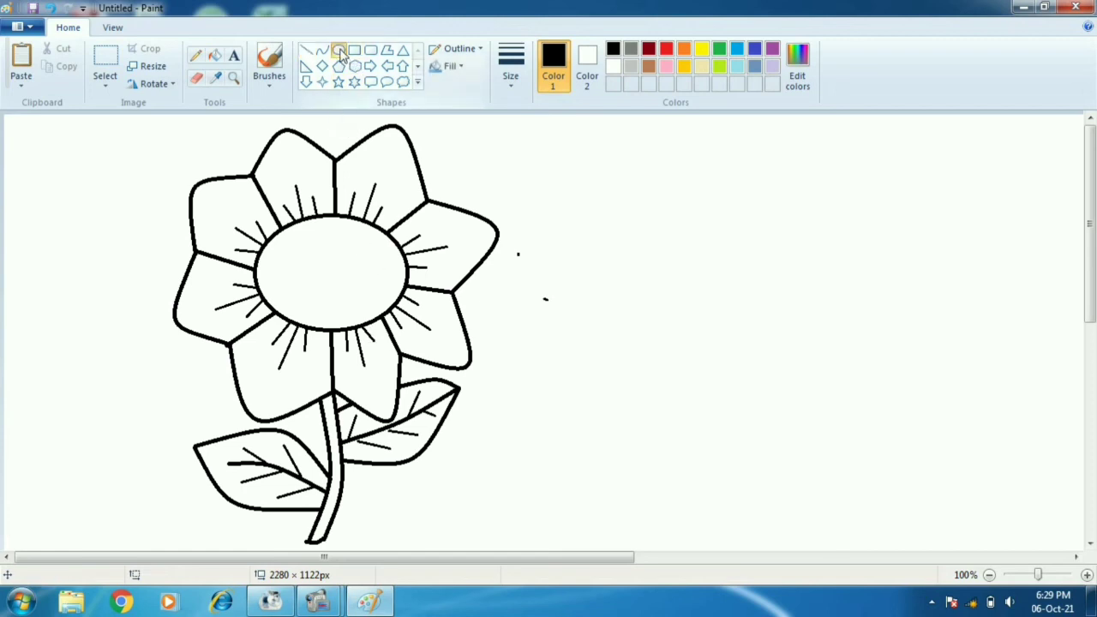
{"action": "left_click_drag", "start_coordinate": [278, 237], "coordinate": [391, 315]}
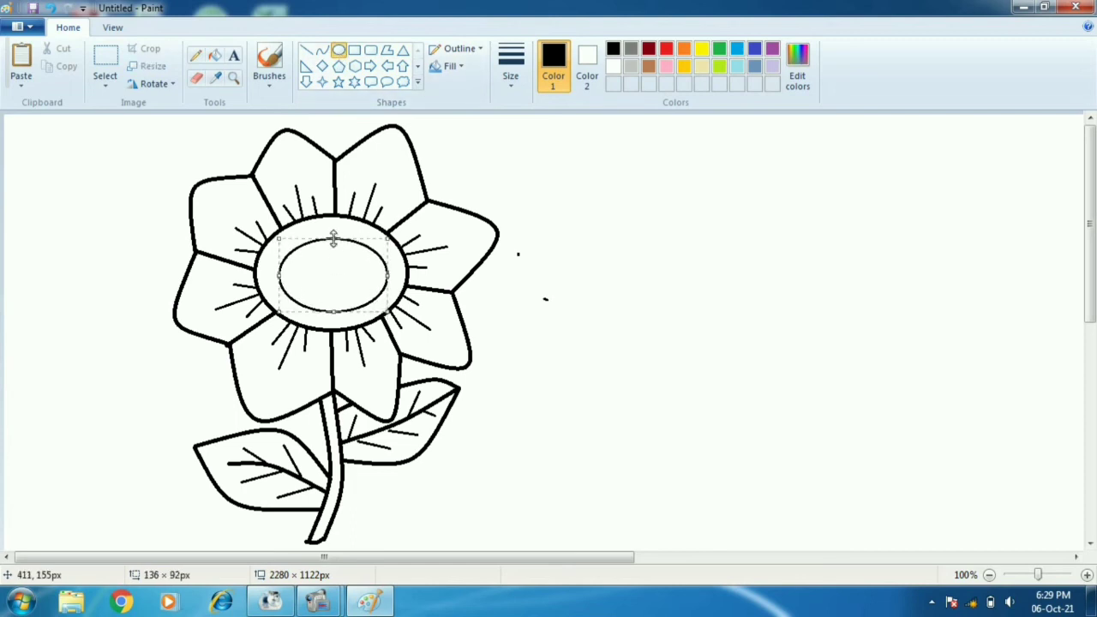
{"action": "left_click_drag", "start_coordinate": [334, 237], "coordinate": [327, 225]}
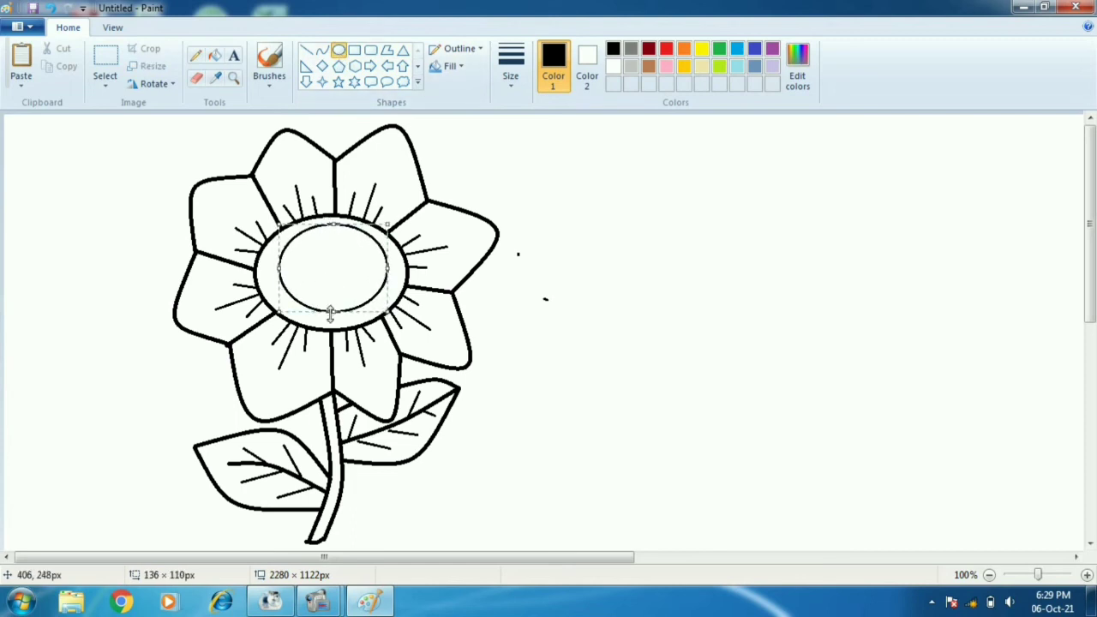
{"action": "left_click_drag", "start_coordinate": [334, 311], "coordinate": [332, 319]}
{"action": "left_click_drag", "start_coordinate": [283, 278], "coordinate": [258, 272]}
{"action": "left_click_drag", "start_coordinate": [387, 271], "coordinate": [401, 266]}
{"action": "left_click", "coordinate": [520, 166]}
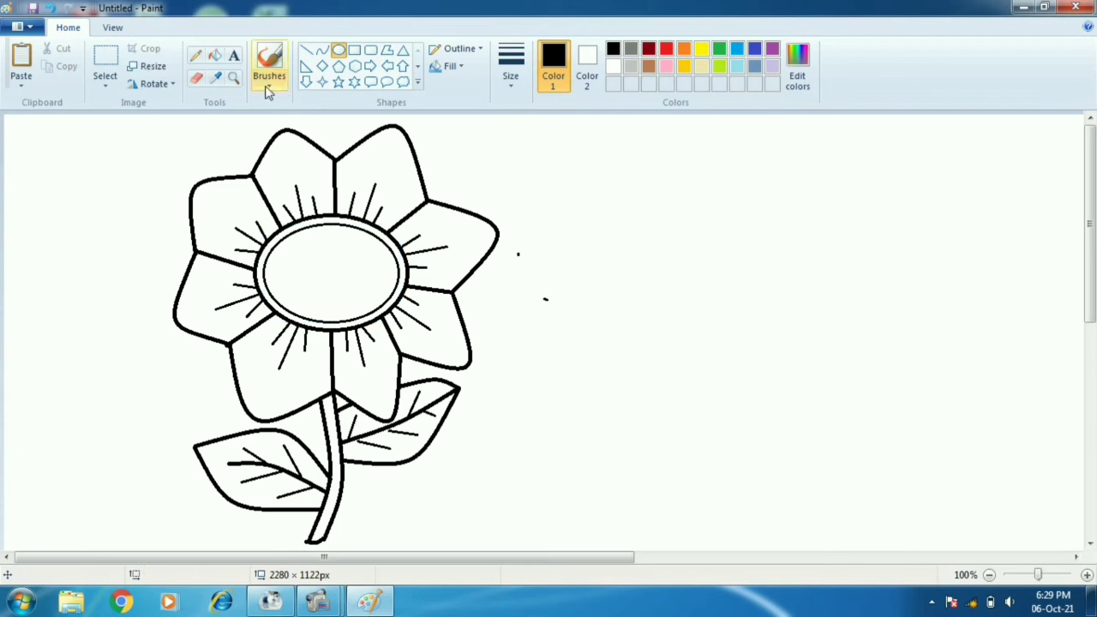
- Draw a small circle about 15 px wide in the upper part of the inner oval and fill it with solid black
{"action": "left_click", "coordinate": [450, 66]}
{"action": "left_click", "coordinate": [467, 106]}
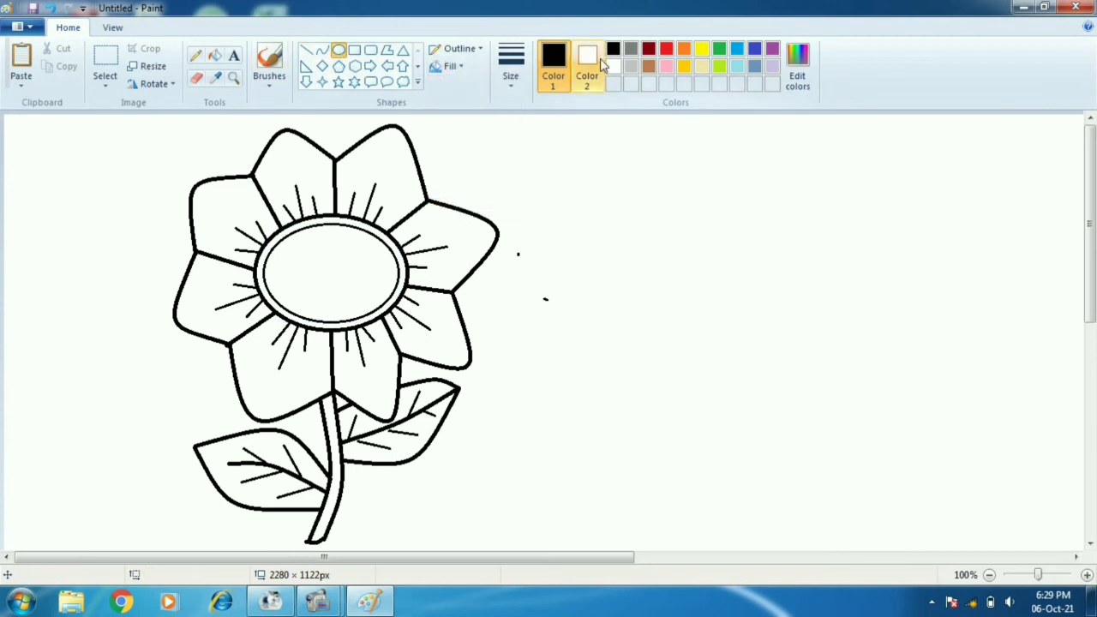
{"action": "left_click_drag", "start_coordinate": [301, 241], "coordinate": [310, 248]}
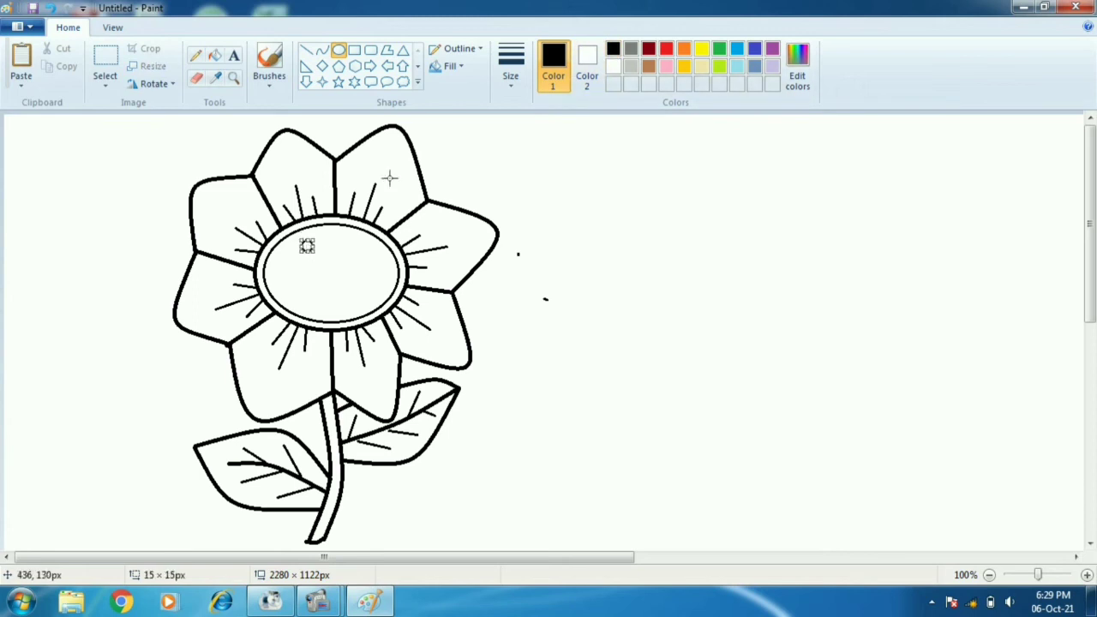
{"action": "left_click", "coordinate": [450, 66]}
{"action": "left_click", "coordinate": [452, 107]}
{"action": "left_click", "coordinate": [597, 66]}
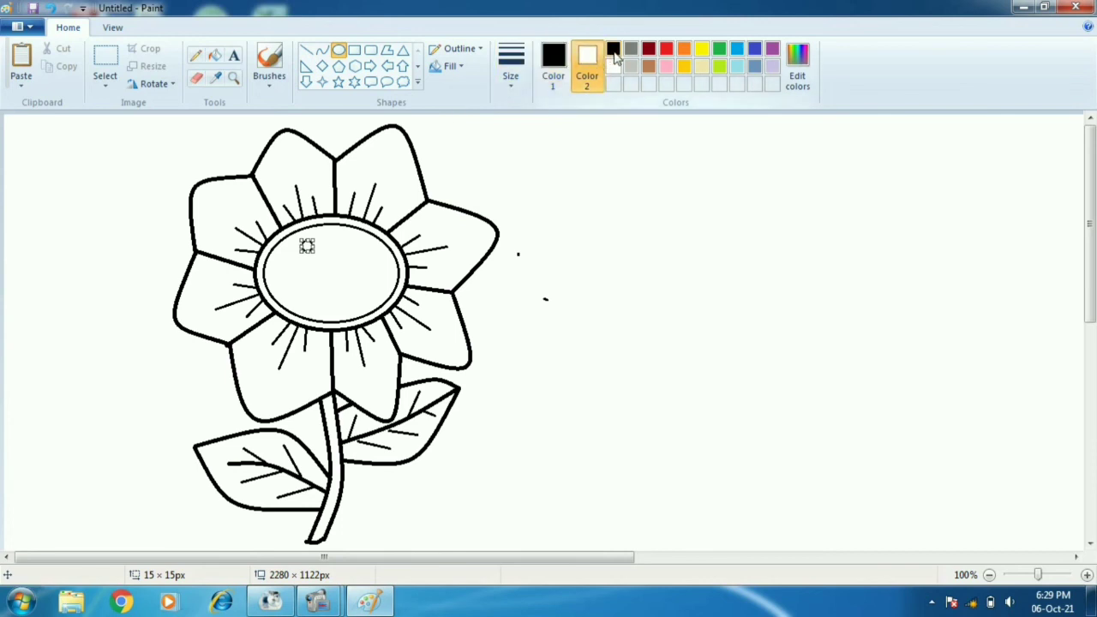
{"action": "left_click", "coordinate": [614, 51]}
{"action": "left_click", "coordinate": [314, 242]}
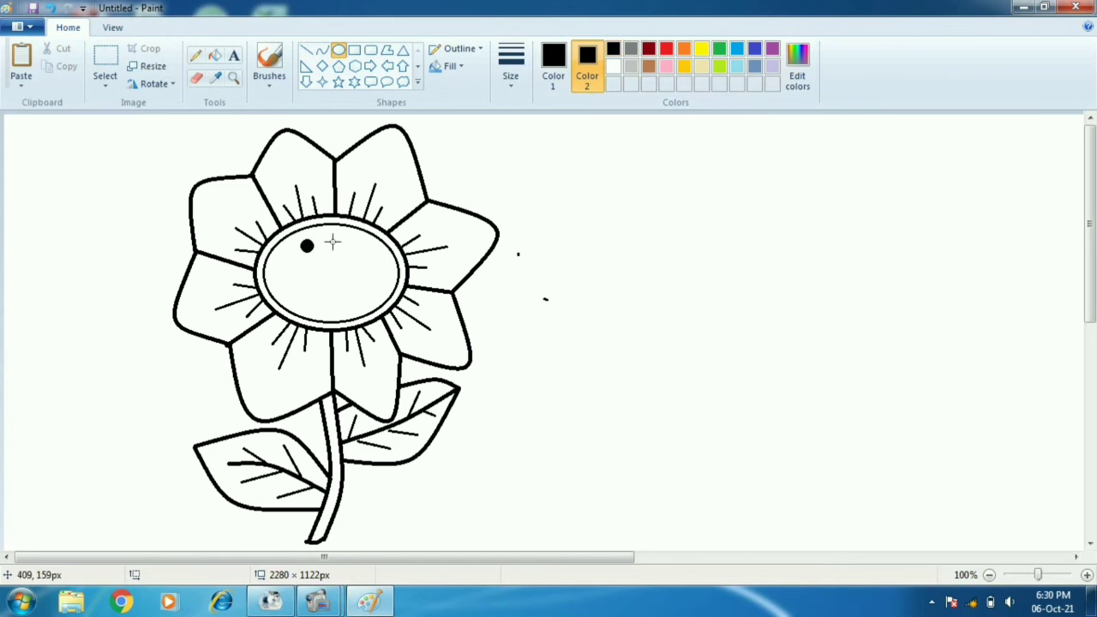
- Draw nine more solid black dots about 13 px wide, completing a ring just inside the inner oval
{"action": "left_click_drag", "start_coordinate": [333, 238], "coordinate": [344, 248]}
{"action": "left_click", "coordinate": [278, 263]}
{"action": "mouse_move", "coordinate": [284, 265]}
{"action": "left_mouse_down"}
{"action": "mouse_move", "coordinate": [296, 295]}
{"action": "mouse_move", "coordinate": [325, 310]}
{"action": "left_mouse_up"}
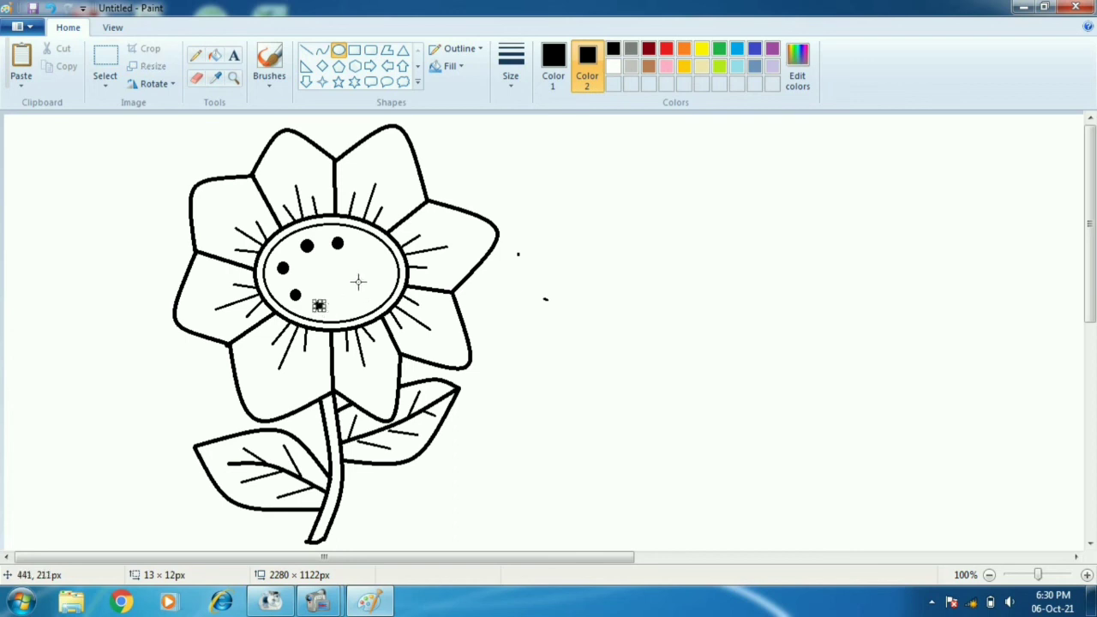
{"action": "left_click_drag", "start_coordinate": [354, 247], "coordinate": [382, 270]}
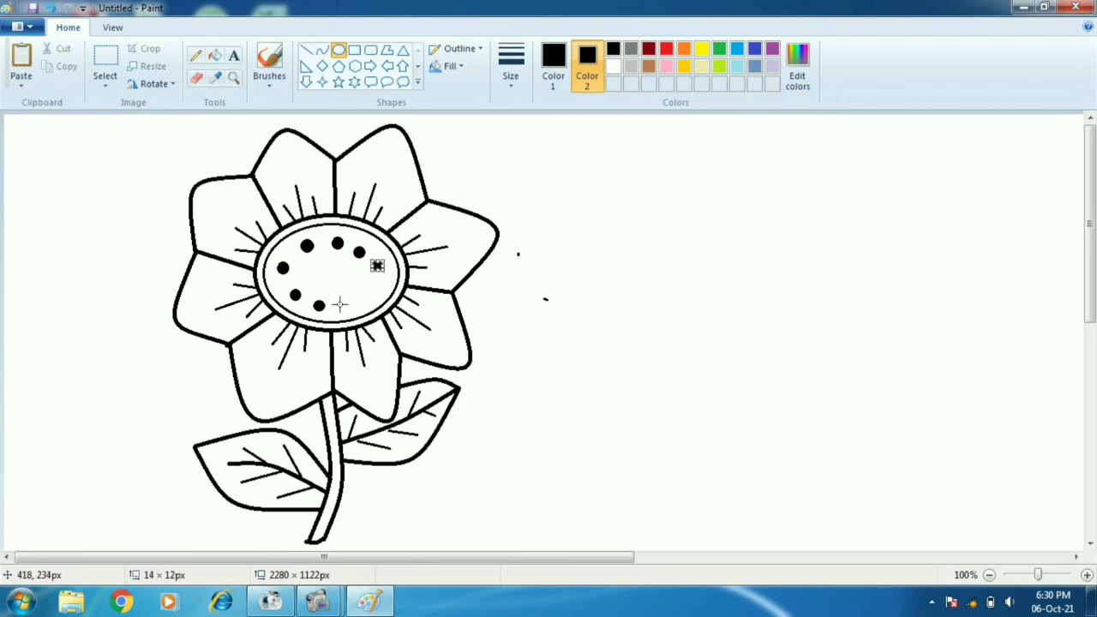
{"action": "left_click_drag", "start_coordinate": [338, 302], "coordinate": [367, 303]}
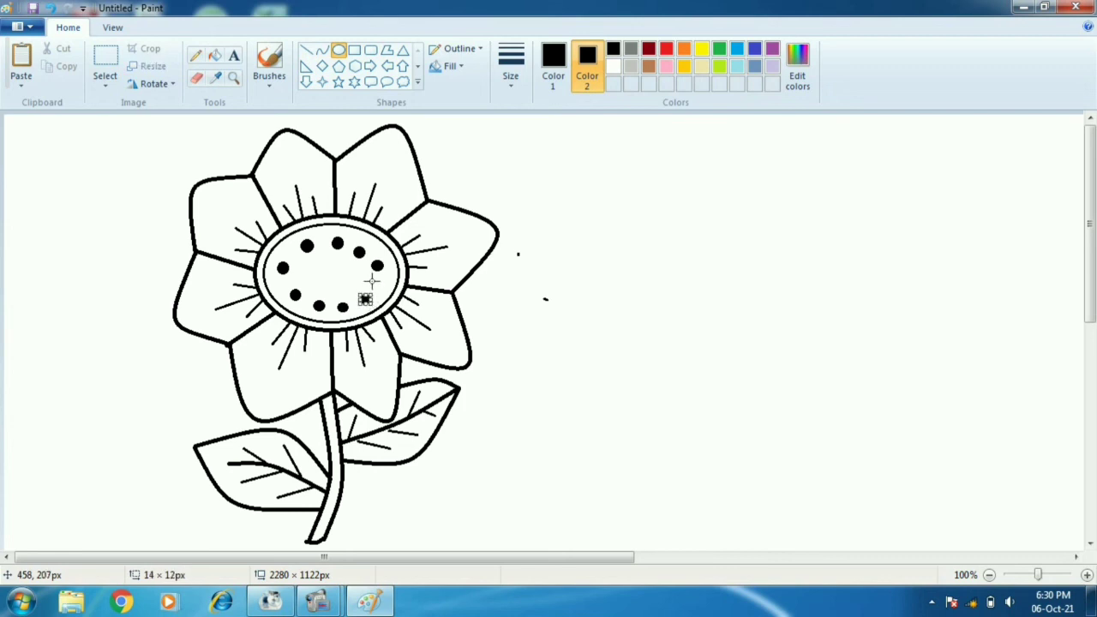
{"action": "left_click_drag", "start_coordinate": [370, 279], "coordinate": [379, 290]}
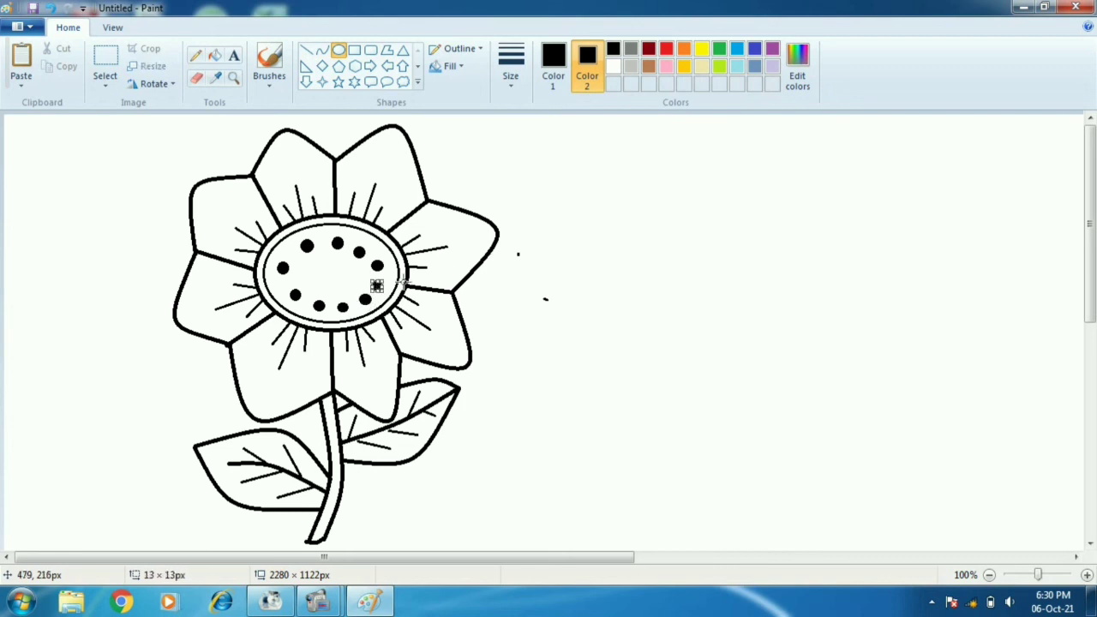
{"action": "left_click", "coordinate": [554, 260]}
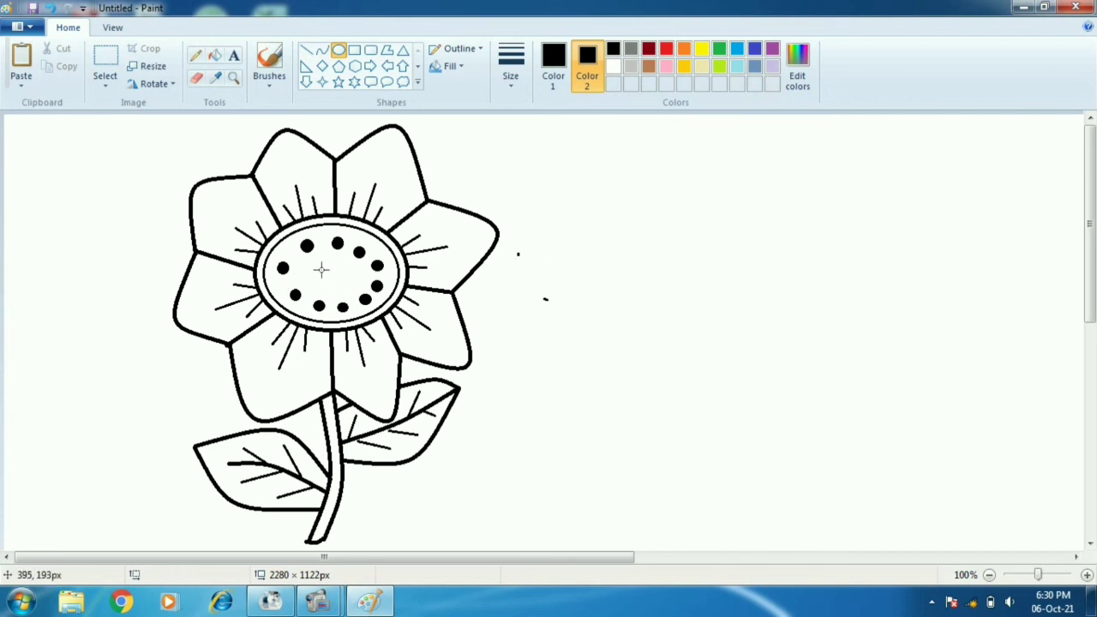
- Draw five more solid black dots in the middle of the flower's centre, inside the ring of dots
{"action": "left_click_drag", "start_coordinate": [309, 261], "coordinate": [307, 284]}
{"action": "left_click", "coordinate": [340, 267]}
{"action": "left_click", "coordinate": [463, 296]}
{"action": "left_click", "coordinate": [478, 313]}
{"action": "left_click", "coordinate": [494, 296]}
{"action": "left_click", "coordinate": [504, 284]}
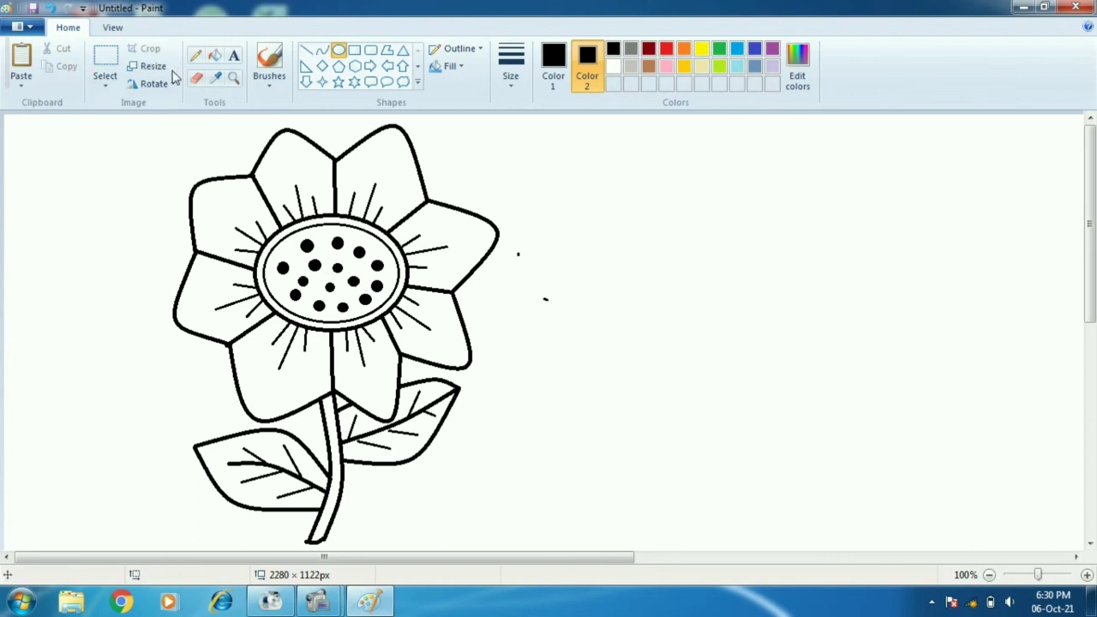
- Erase the two stray marks beside the flower's right petals, using white as the eraser colour
{"action": "left_click", "coordinate": [197, 77]}
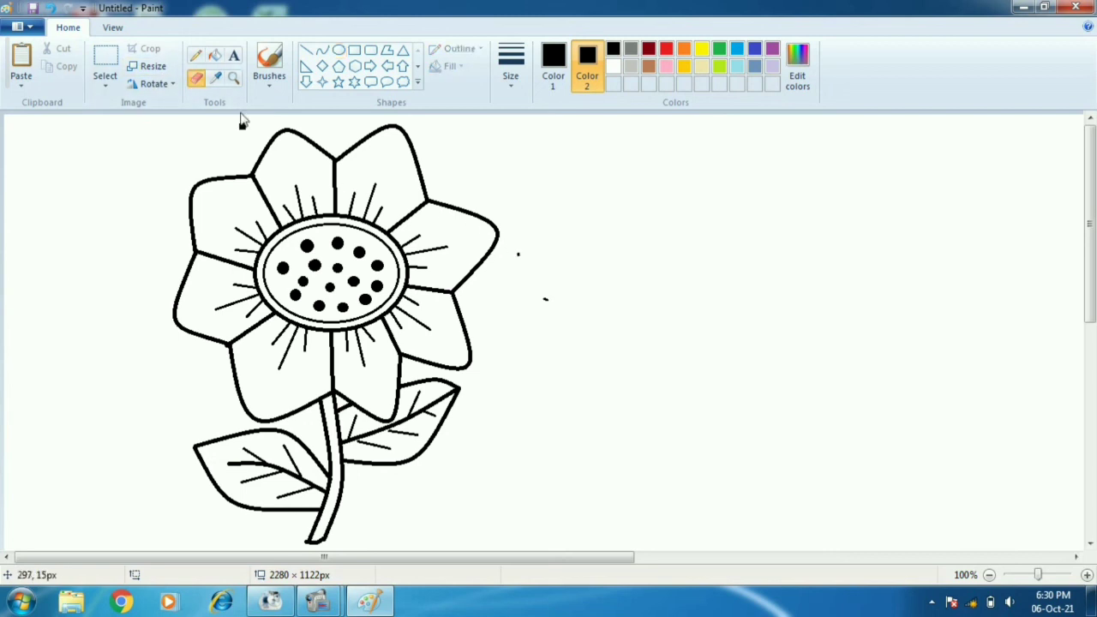
{"action": "left_click", "coordinate": [613, 68]}
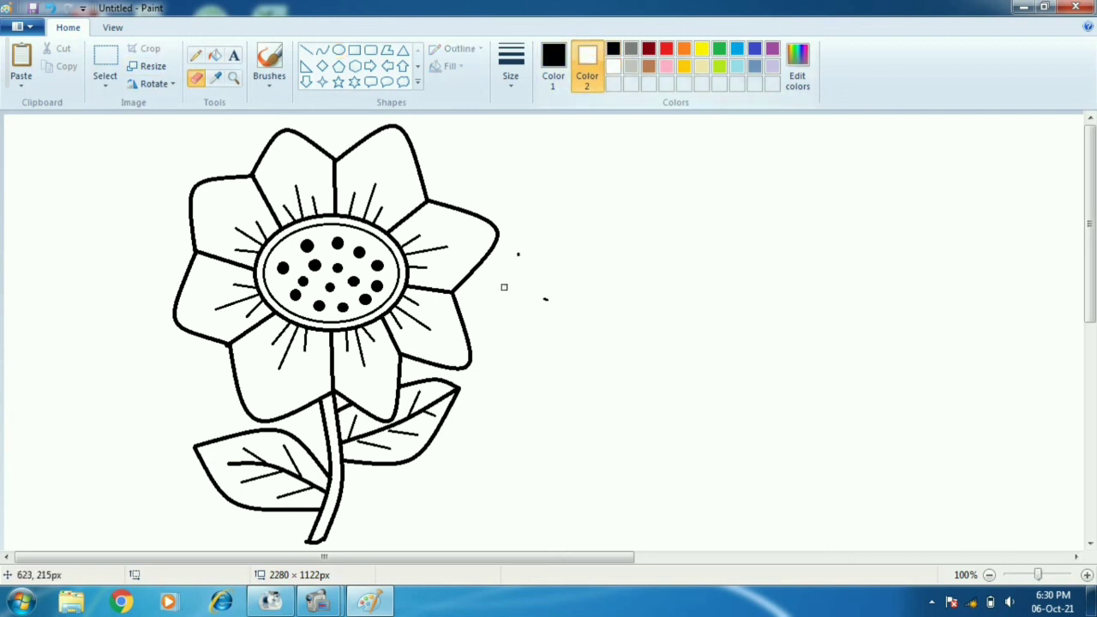
{"action": "left_click", "coordinate": [518, 253]}
{"action": "left_click", "coordinate": [545, 299]}
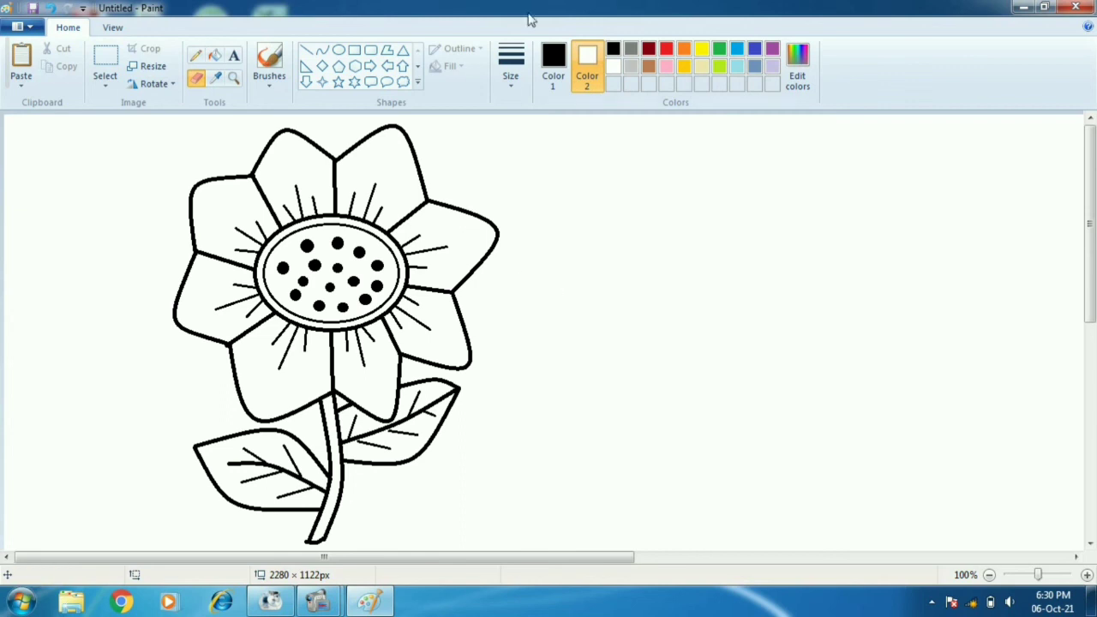
- Add the title "The Flower" in the empty area to the right of the drawing
{"action": "left_click", "coordinate": [234, 58]}
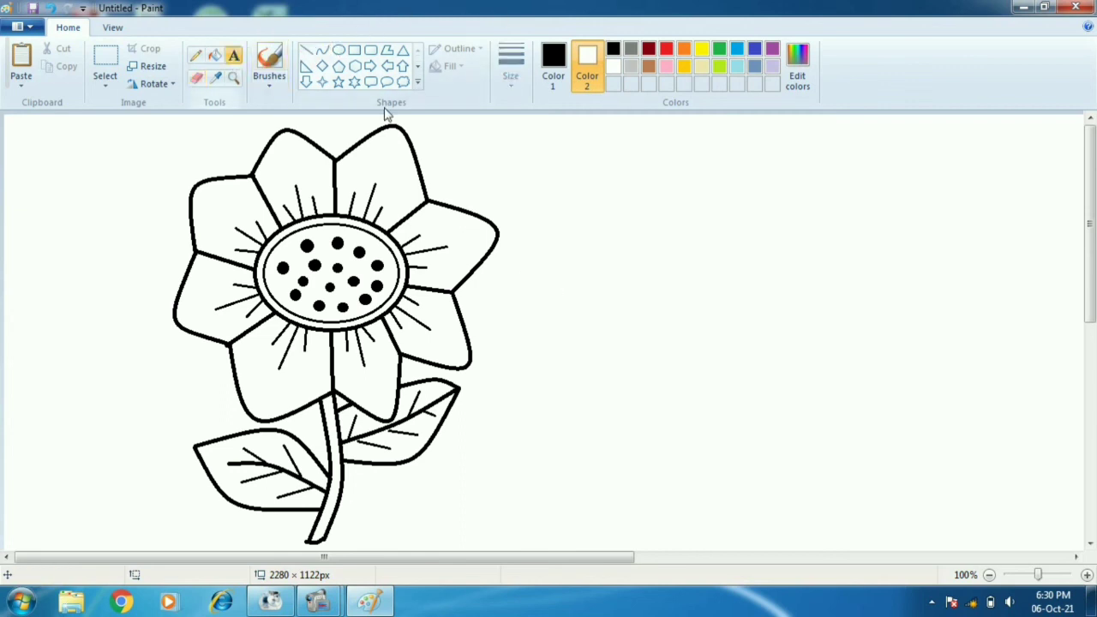
{"action": "left_click", "coordinate": [622, 207]}
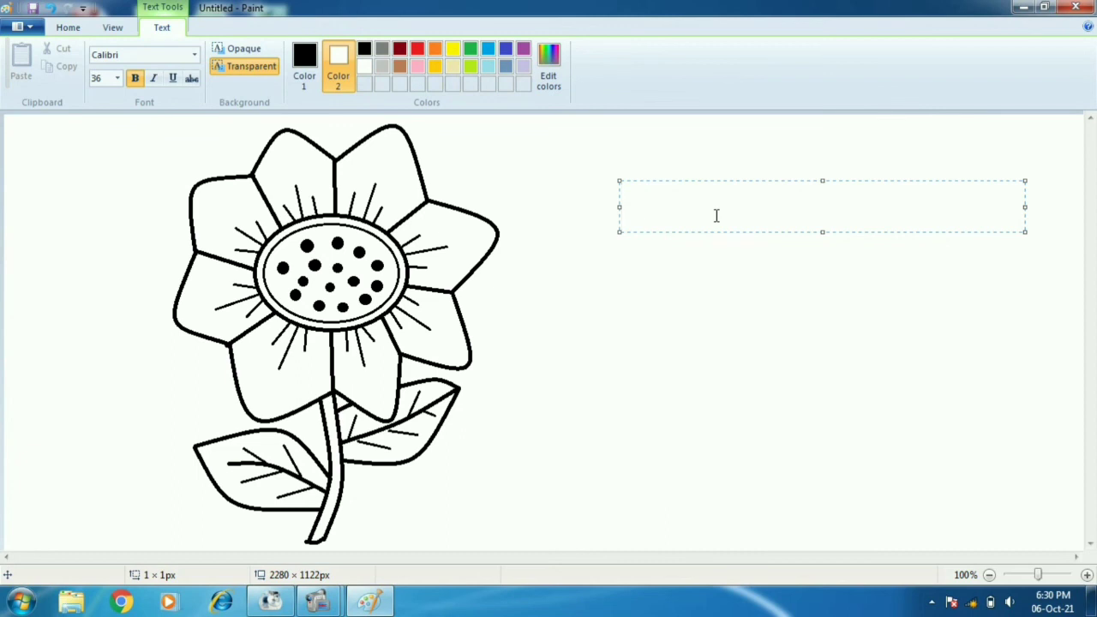
{"action": "type", "text": "The Fl"}
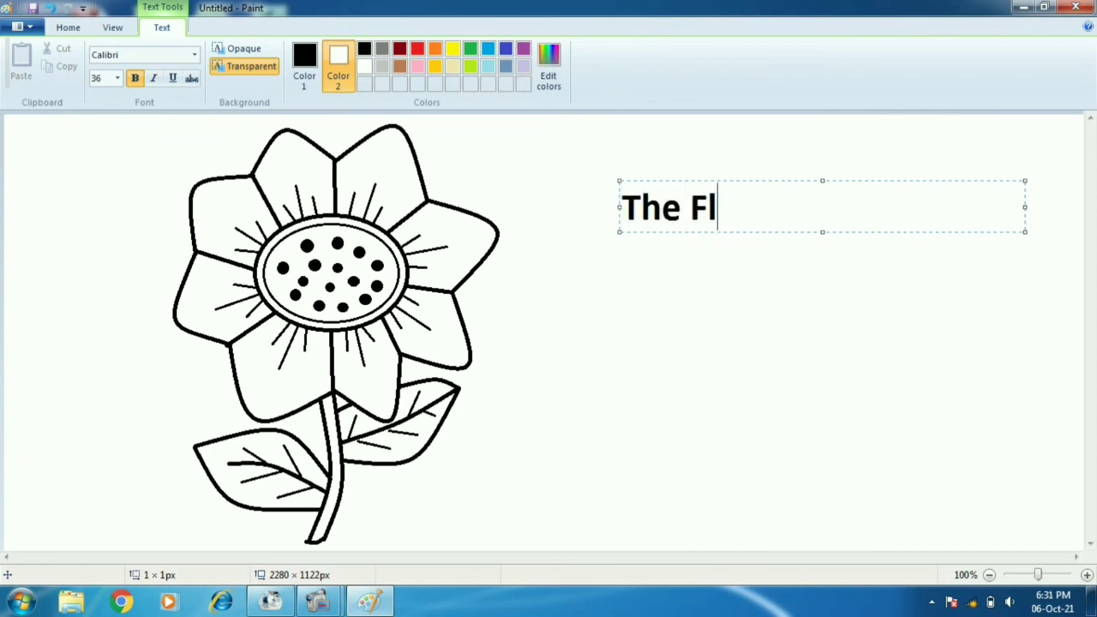
{"action": "type", "text": "ower"}
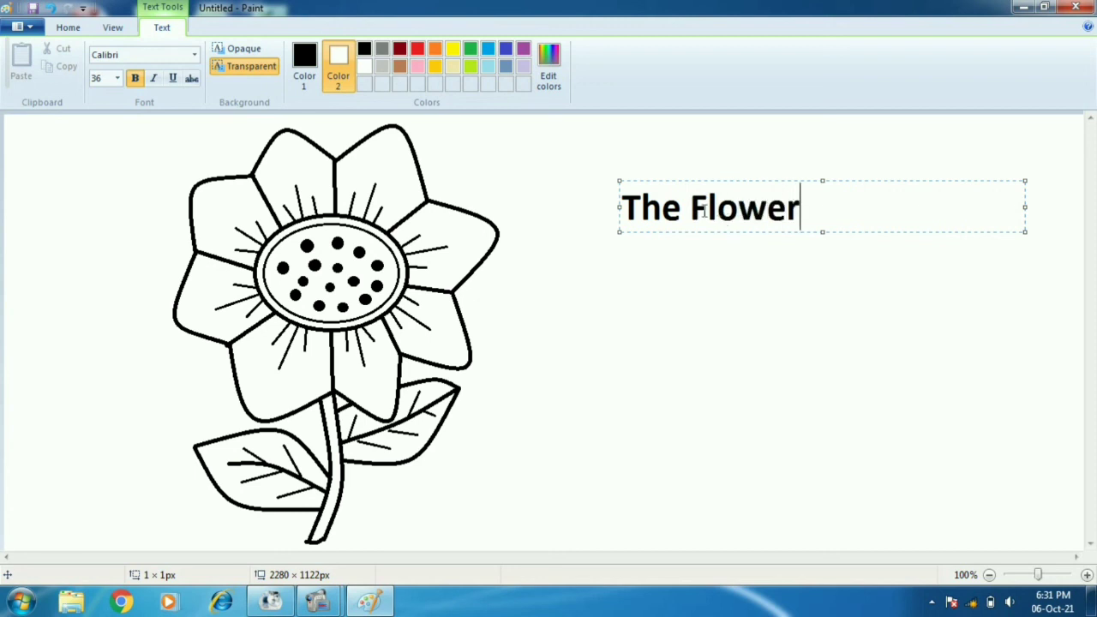
{"action": "left_click", "coordinate": [725, 139]}
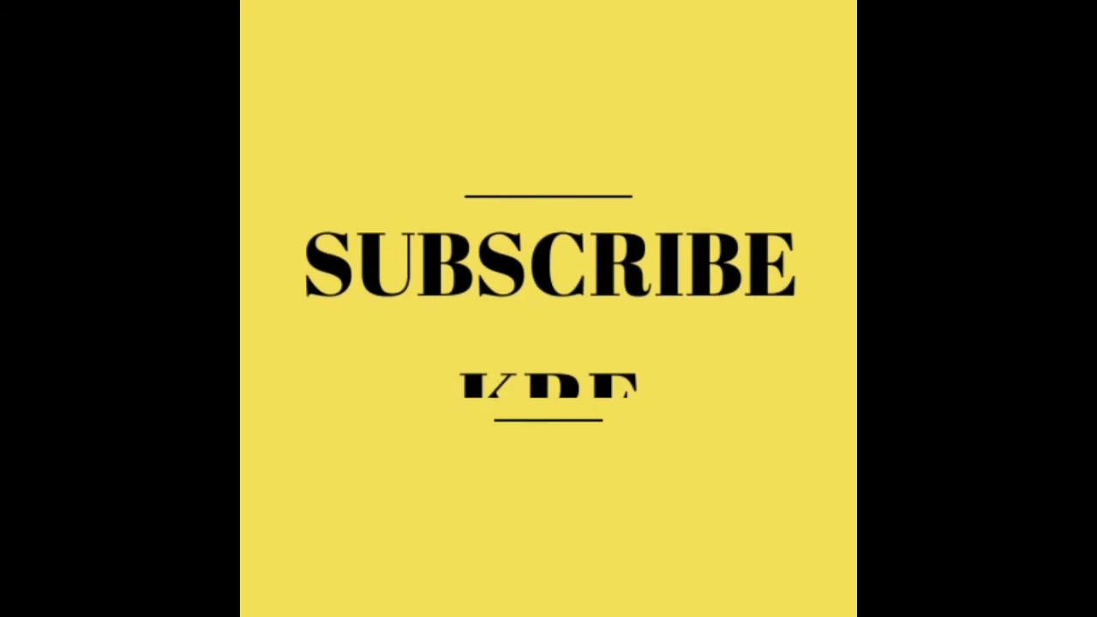